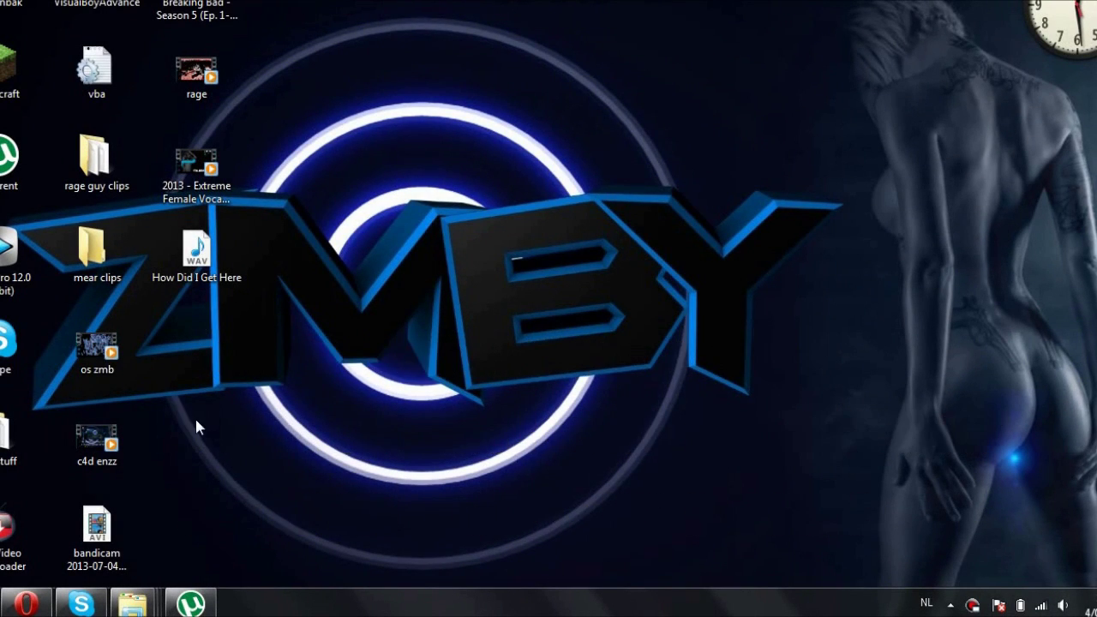
Preview the c4d enzz video, then move the How Did I Get Here WAV to the desktop's upper right.
double_click(108, 437)
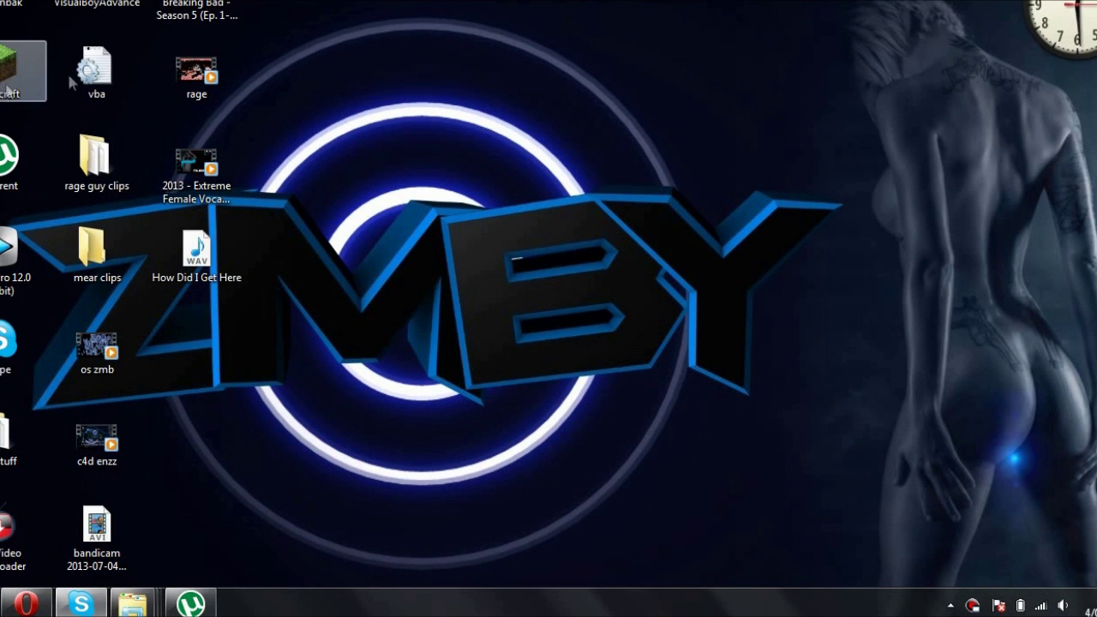
mouse_move(202, 273)
mouse_down()
mouse_move(262, 306)
mouse_move(701, 94)
mouse_up()
click(706, 131)
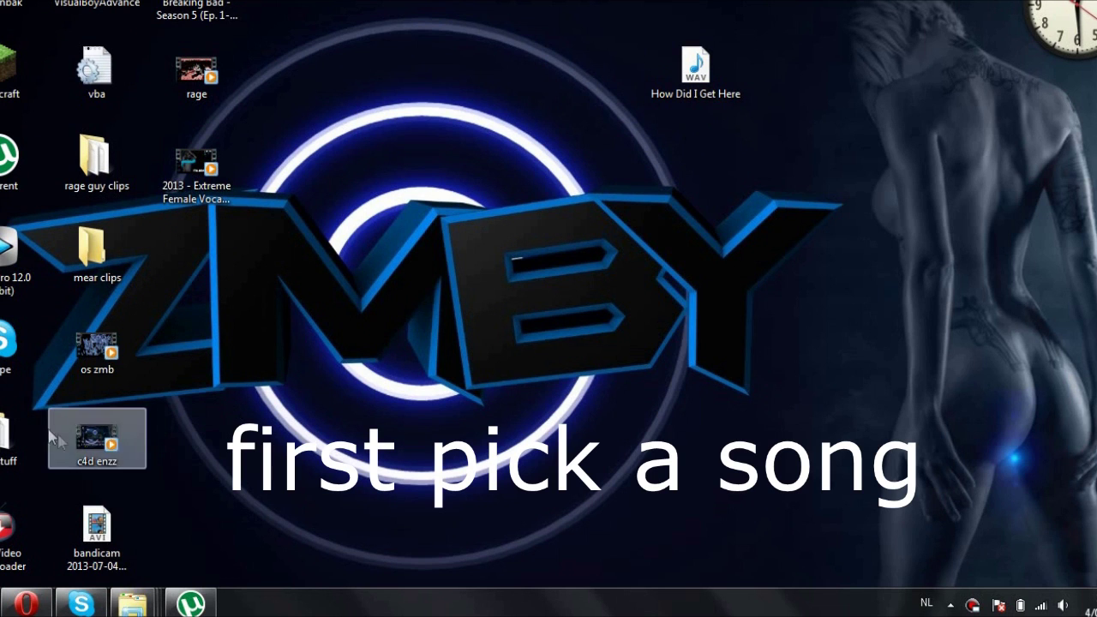
Launch the Adobe After Effects CS5.5 shortcut from stuff > edit programs.
double_click(21, 437)
double_click(853, 76)
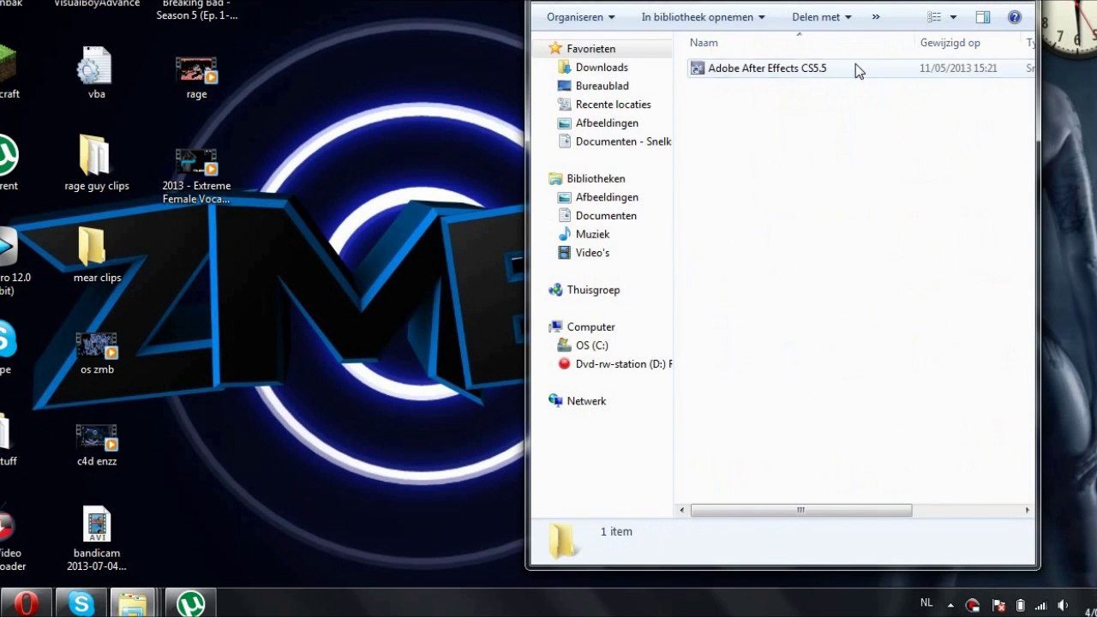
click(855, 65)
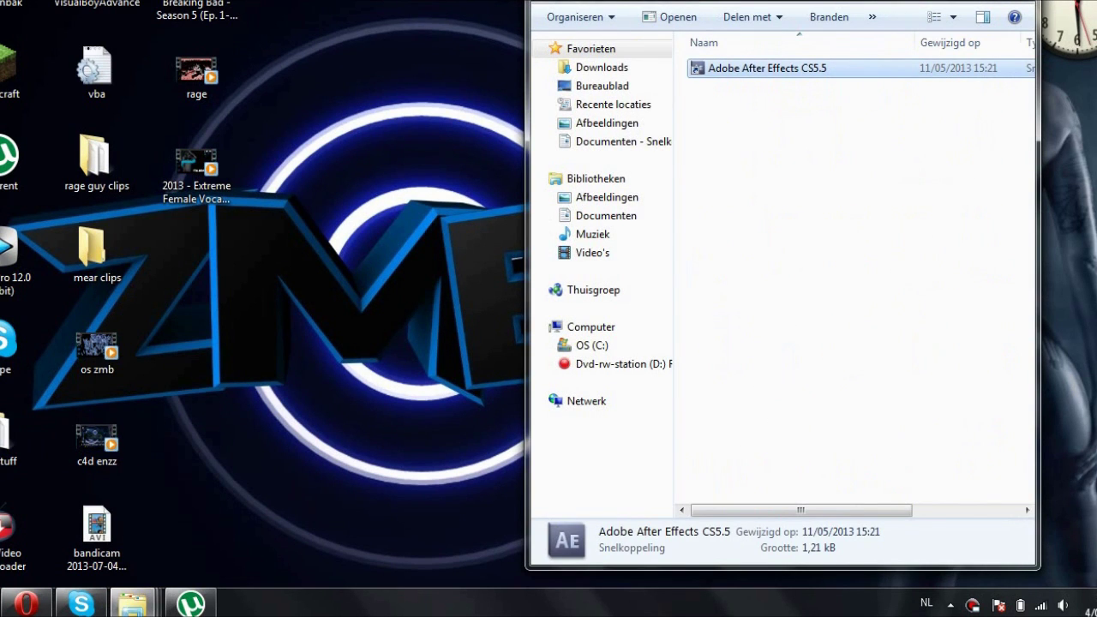
double_click(820, 69)
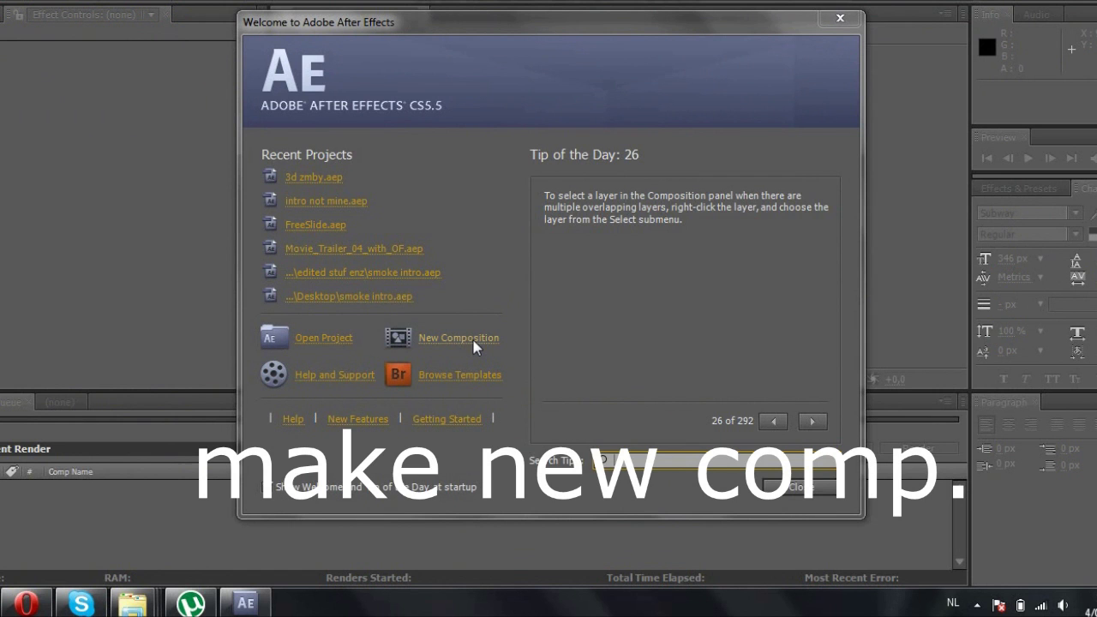
Create a composition named 'music bars' with the HDTV 1080 25 preset.
click(475, 343)
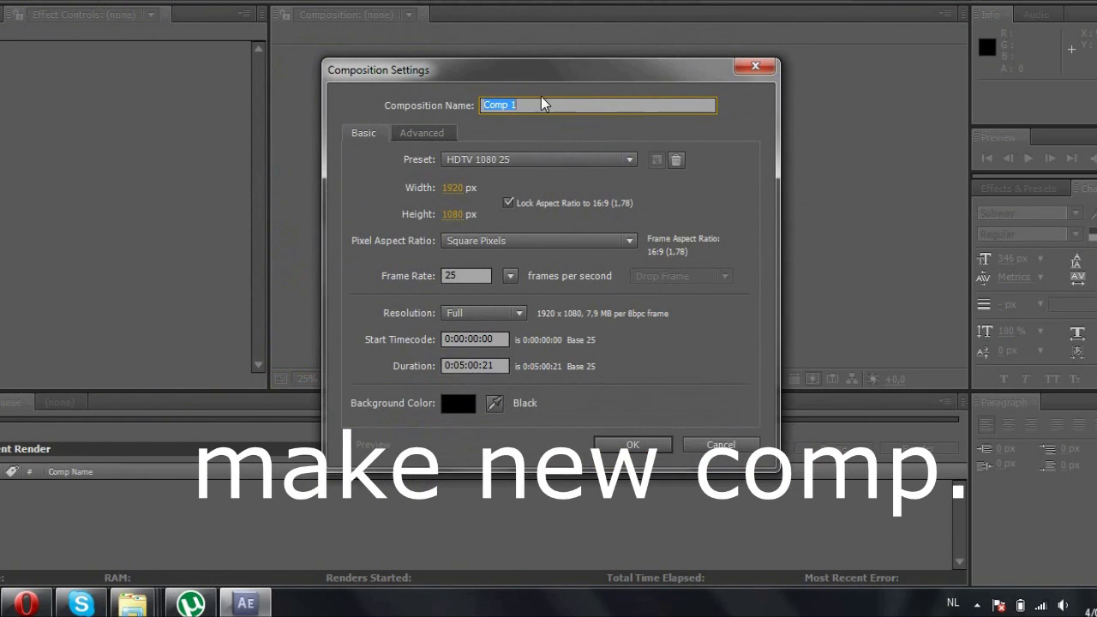
text(mi)
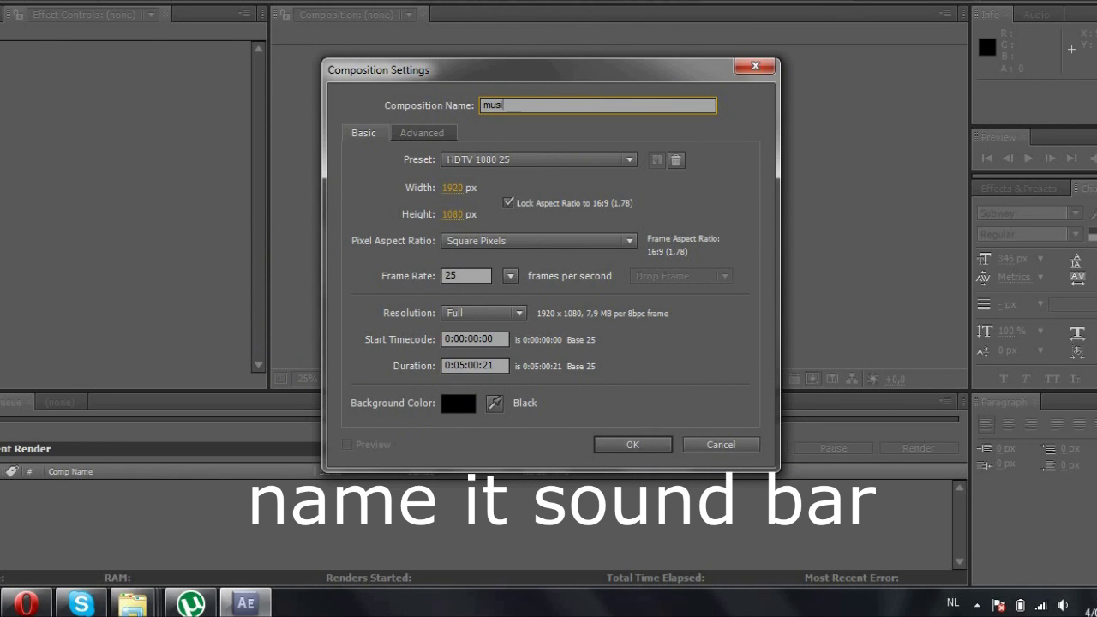
text(c bars)
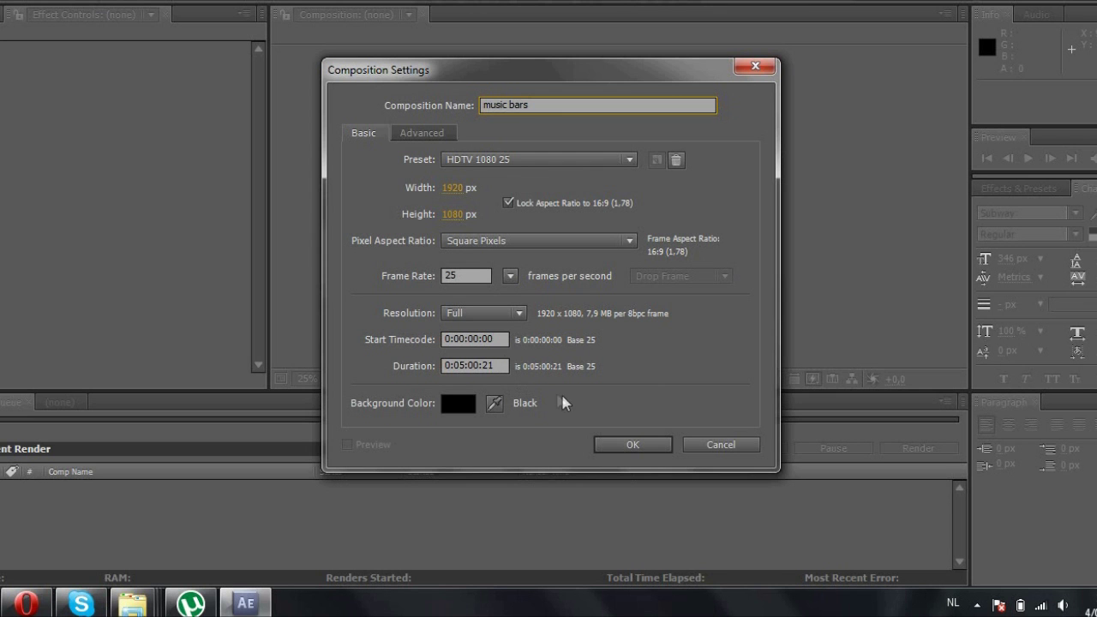
click(630, 443)
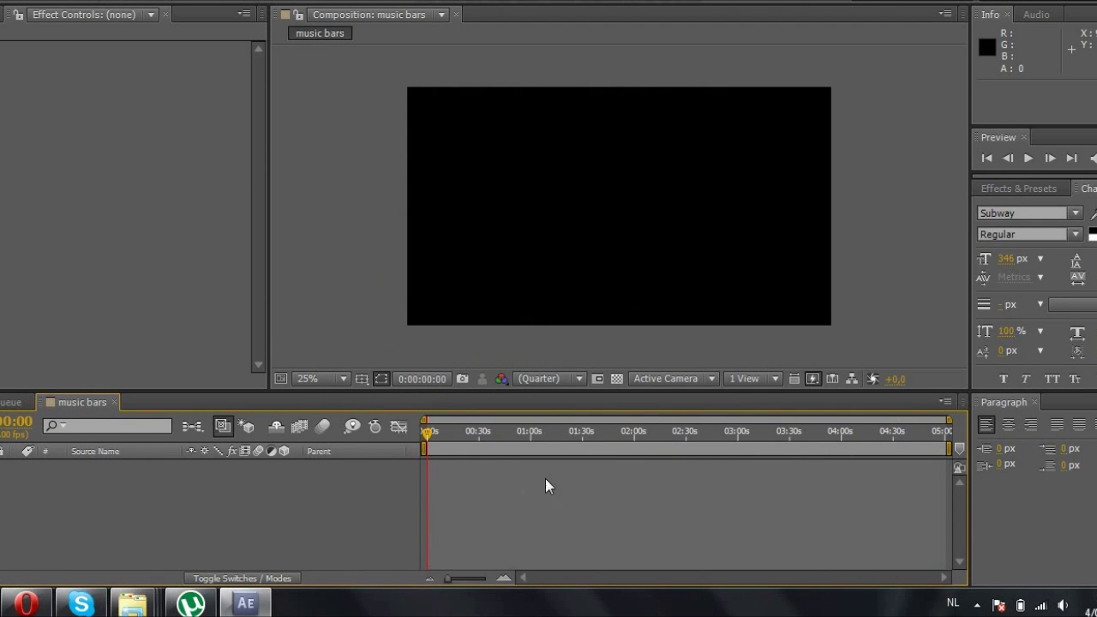
Add a black 1920×1080 solid named 'bars' through New > Solid, then deselect it.
right_click(478, 487)
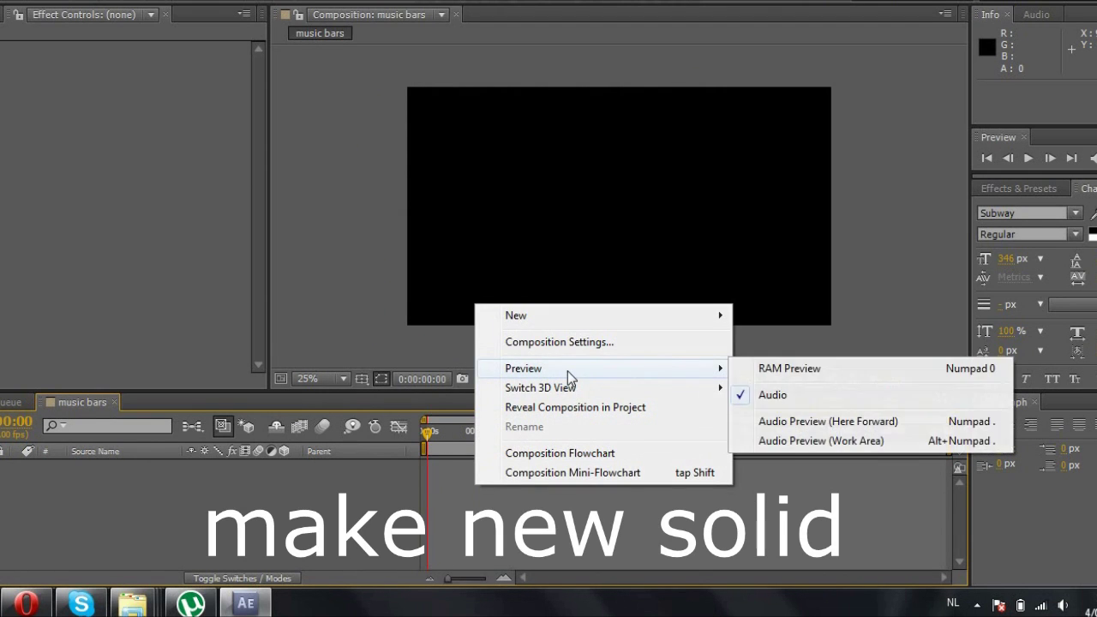
mouse_move(723, 318)
click(774, 363)
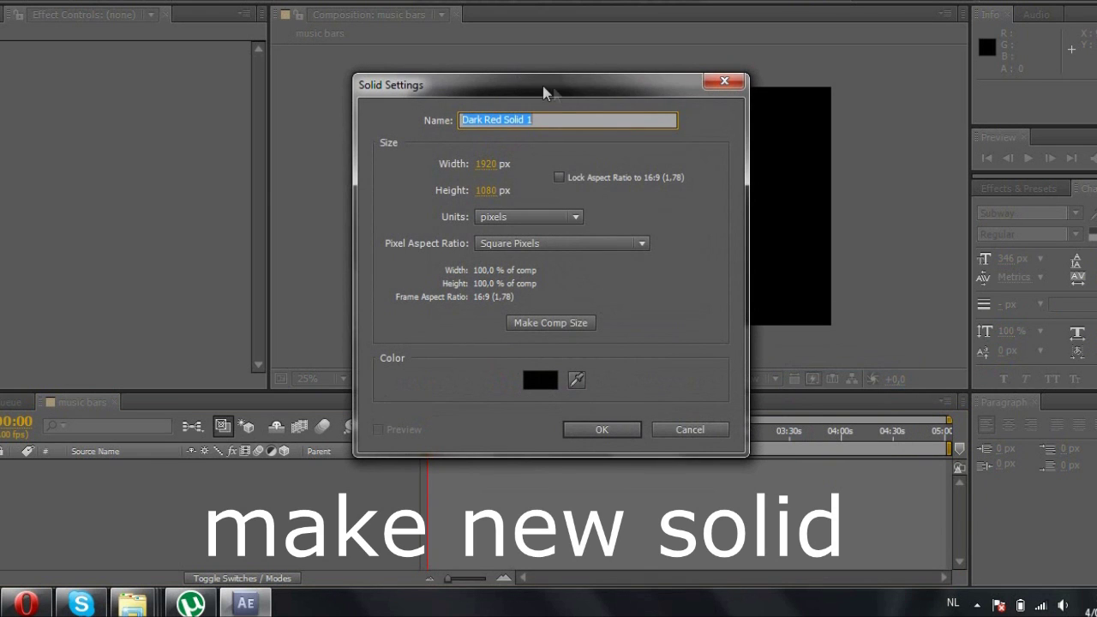
text(bars)
key(Return)
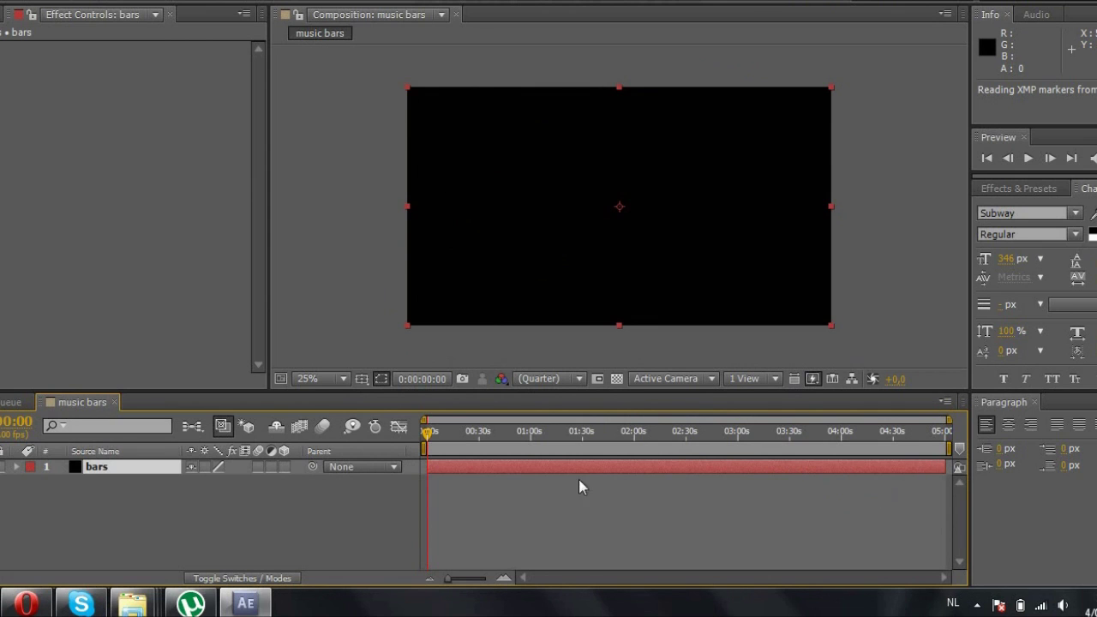
click(220, 557)
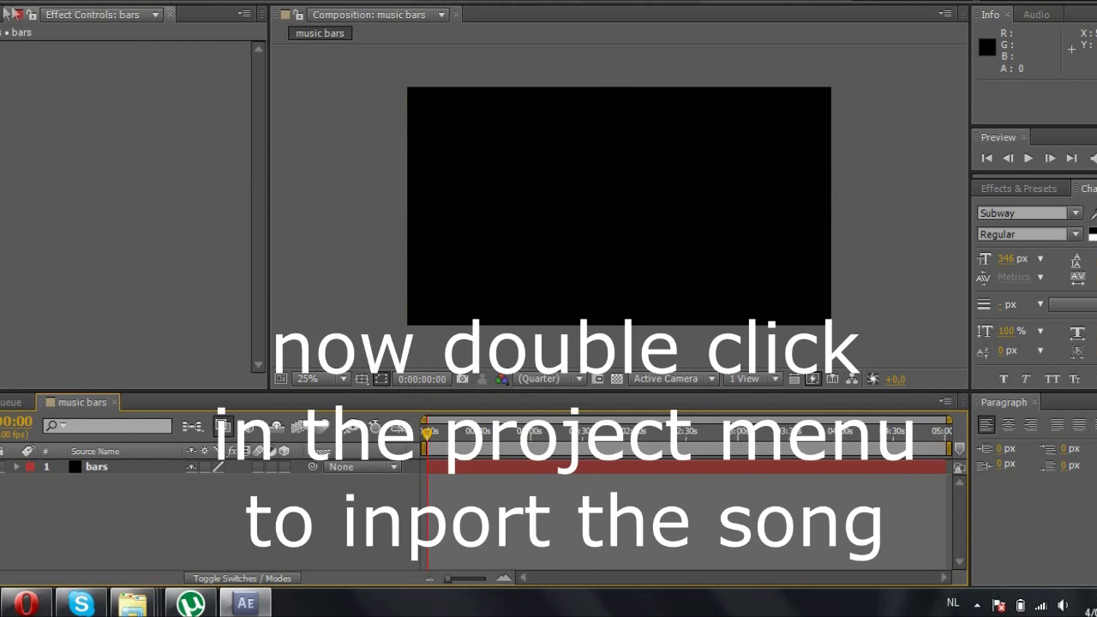
Import How Did I Get Here.wav and place it in the music bars timeline as layer 2.
key(ctrl+0)
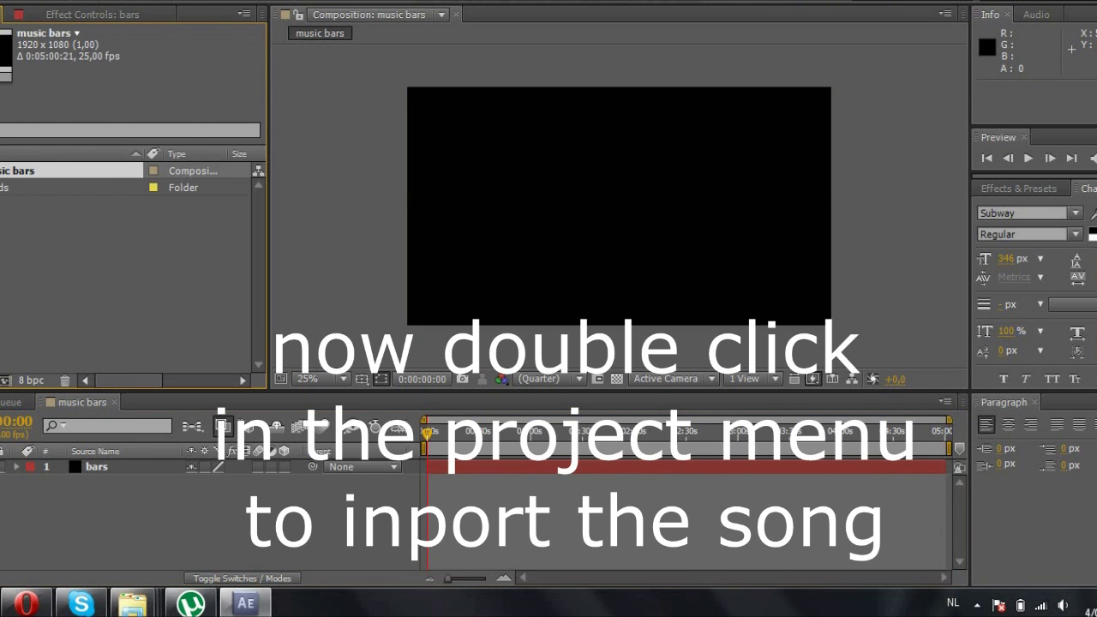
double_click(110, 244)
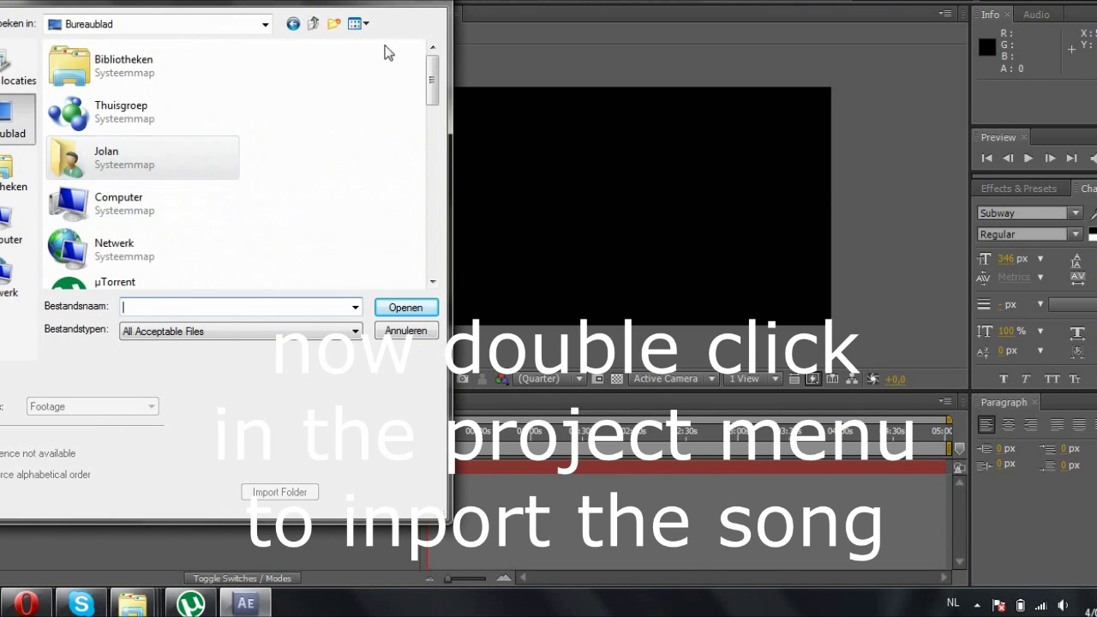
drag(432, 75, 433, 197)
click(139, 148)
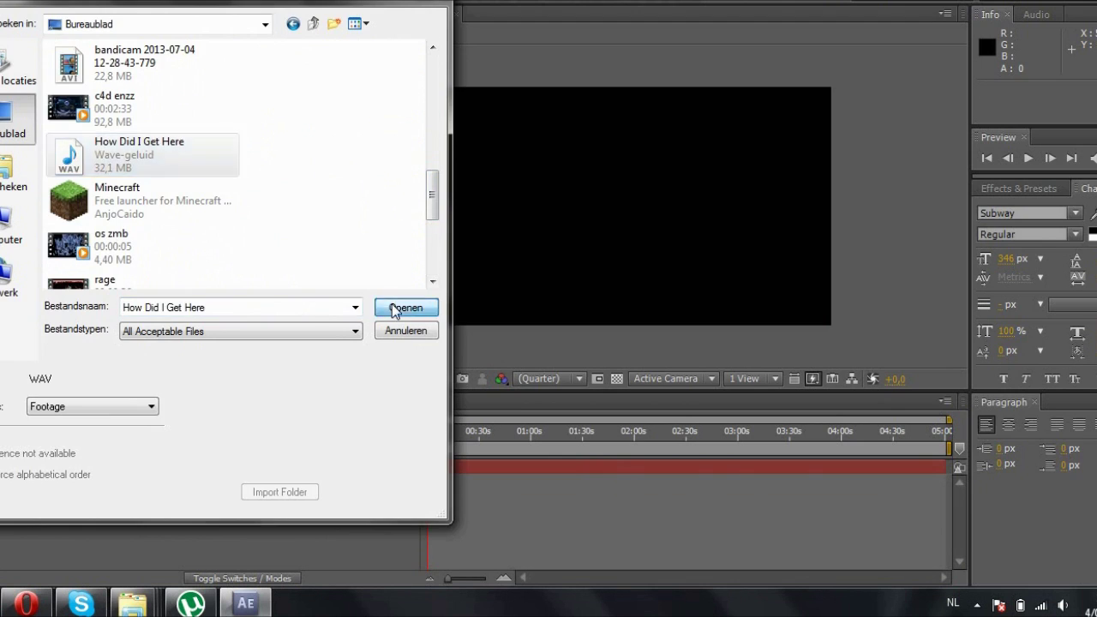
click(405, 308)
mouse_move(42, 170)
mouse_down()
mouse_move(101, 406)
mouse_move(83, 514)
mouse_up()
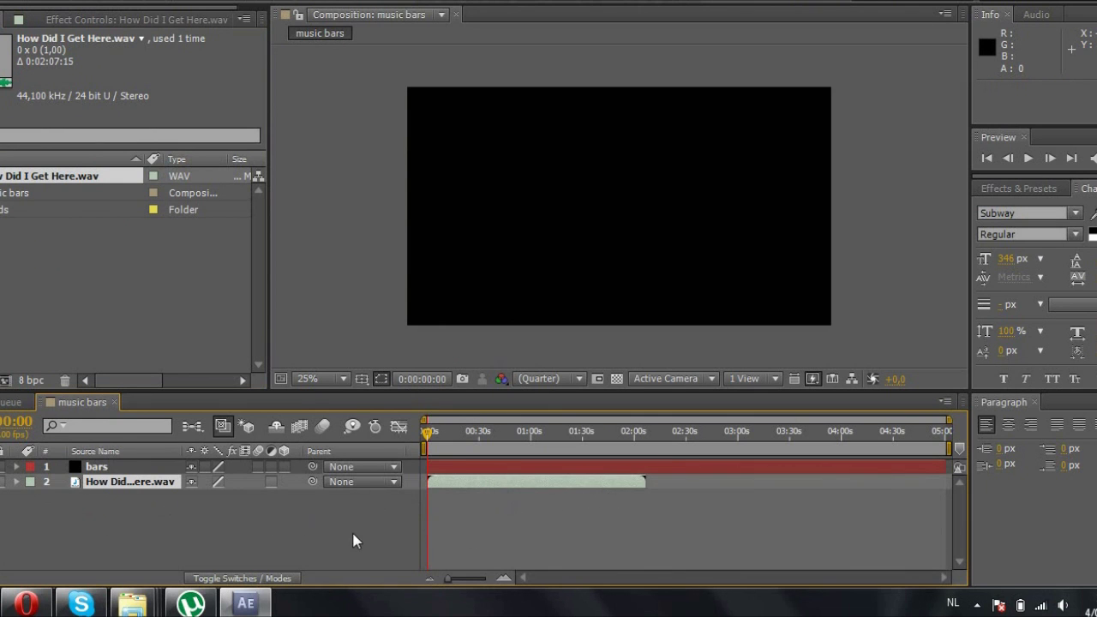
Trim the bars layer to 0:02:09:11 and end the work area around 02:12.
drag(951, 466, 643, 467)
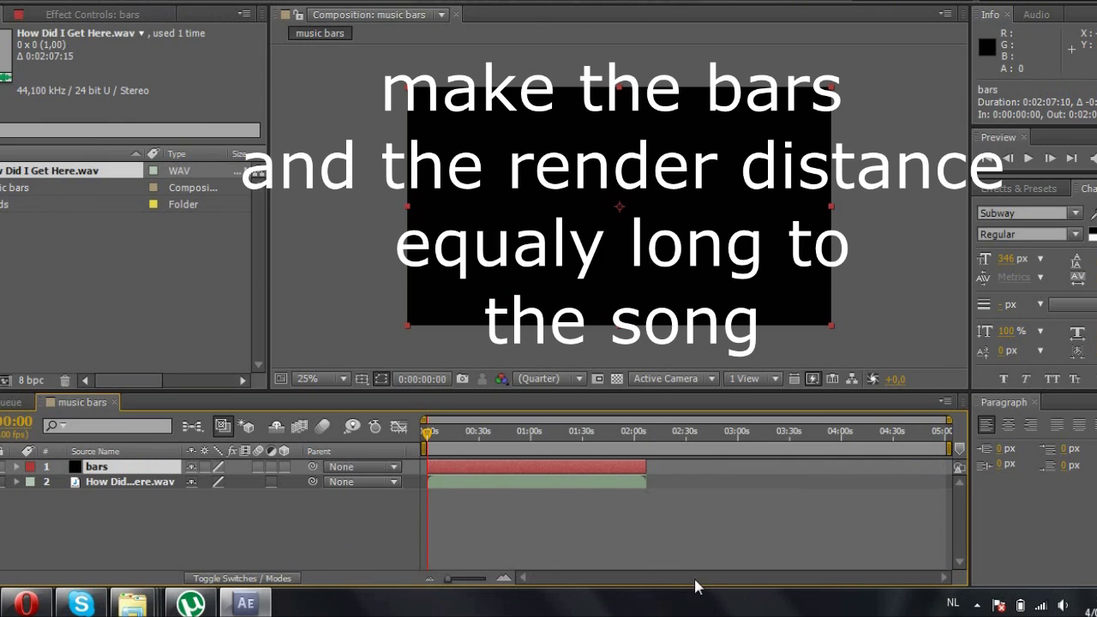
drag(649, 463, 652, 463)
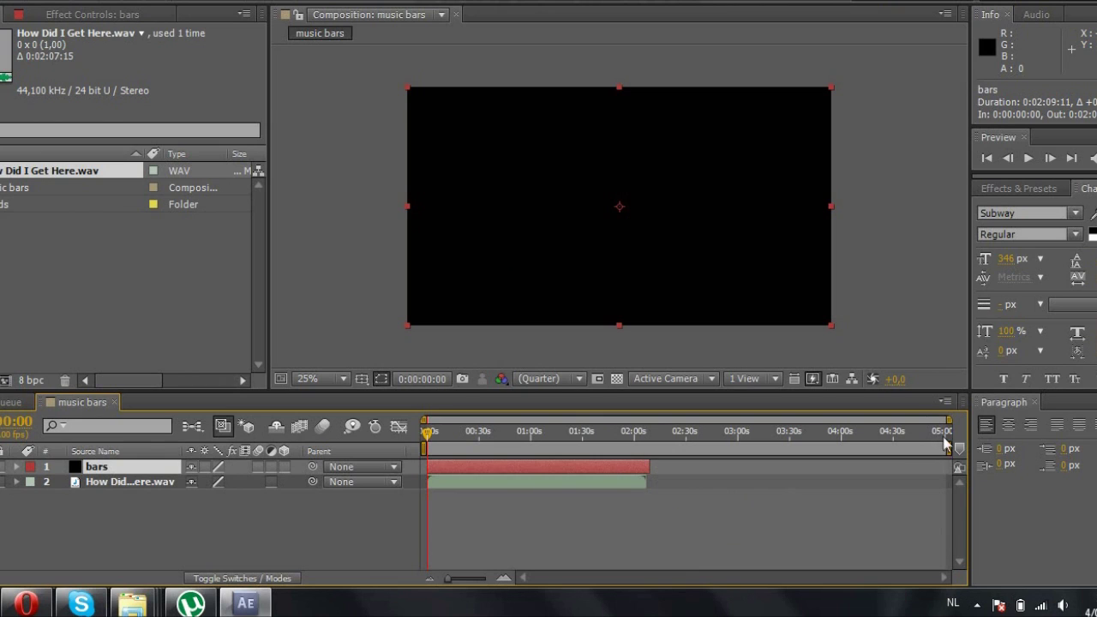
drag(948, 448, 658, 448)
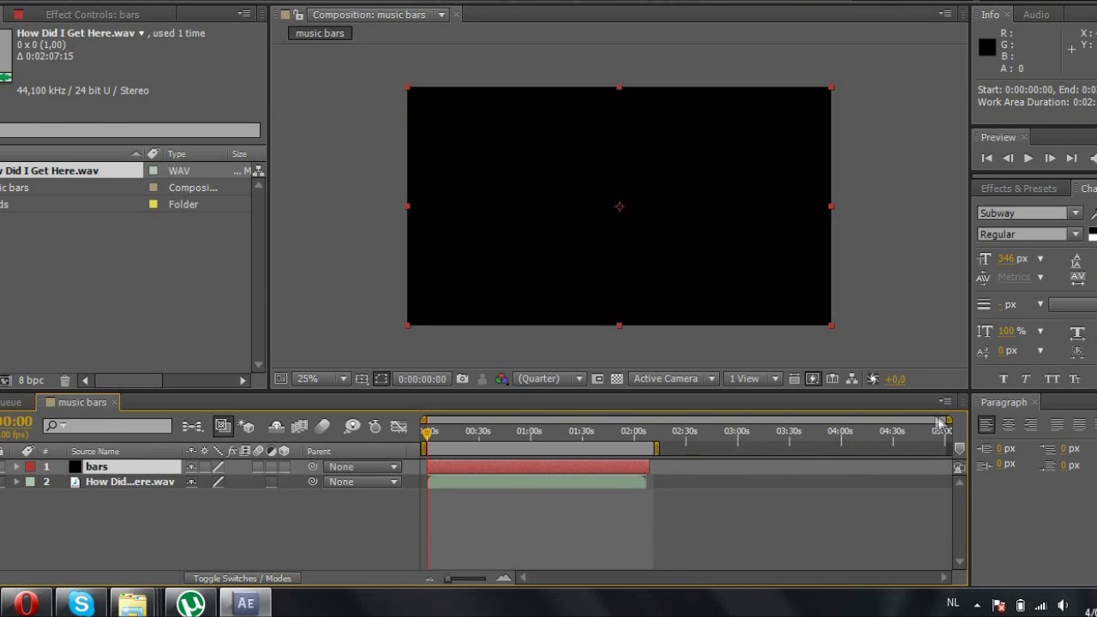
drag(947, 420, 771, 423)
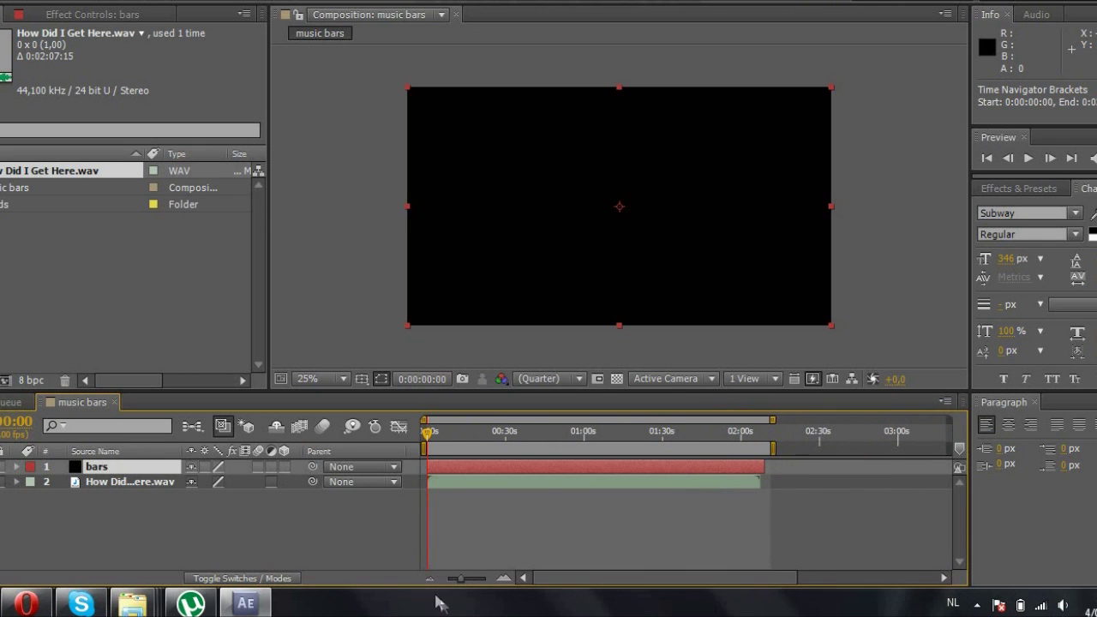
click(121, 467)
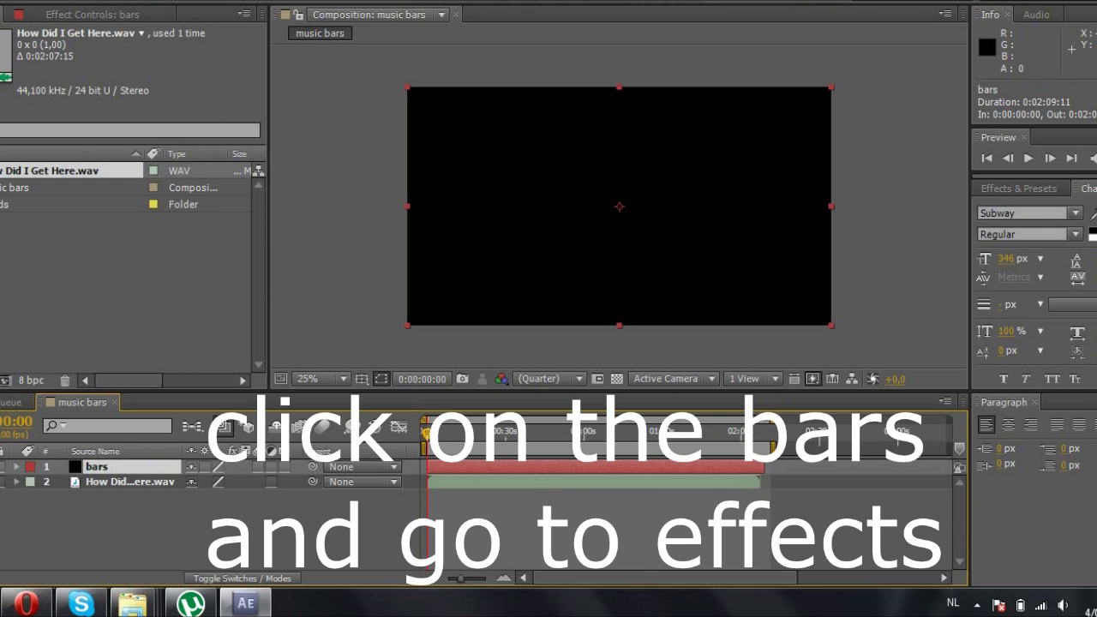
Apply Generate > Audio Spectrum to bars, with How Did I Get Here.wav as its audio layer.
click(146, 1)
mouse_move(311, 198)
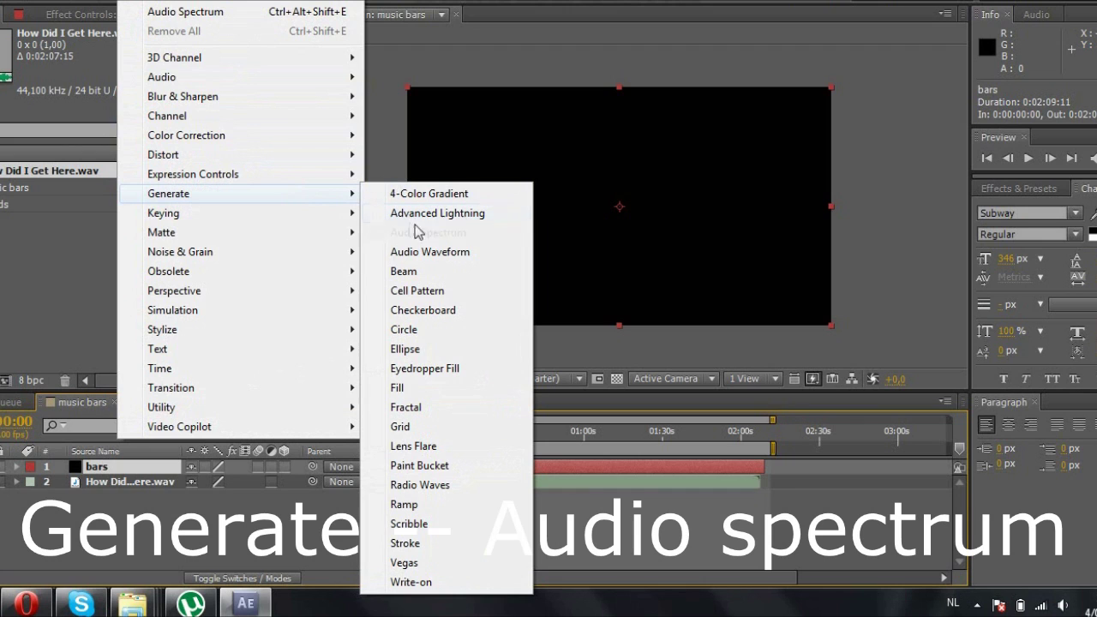
click(428, 232)
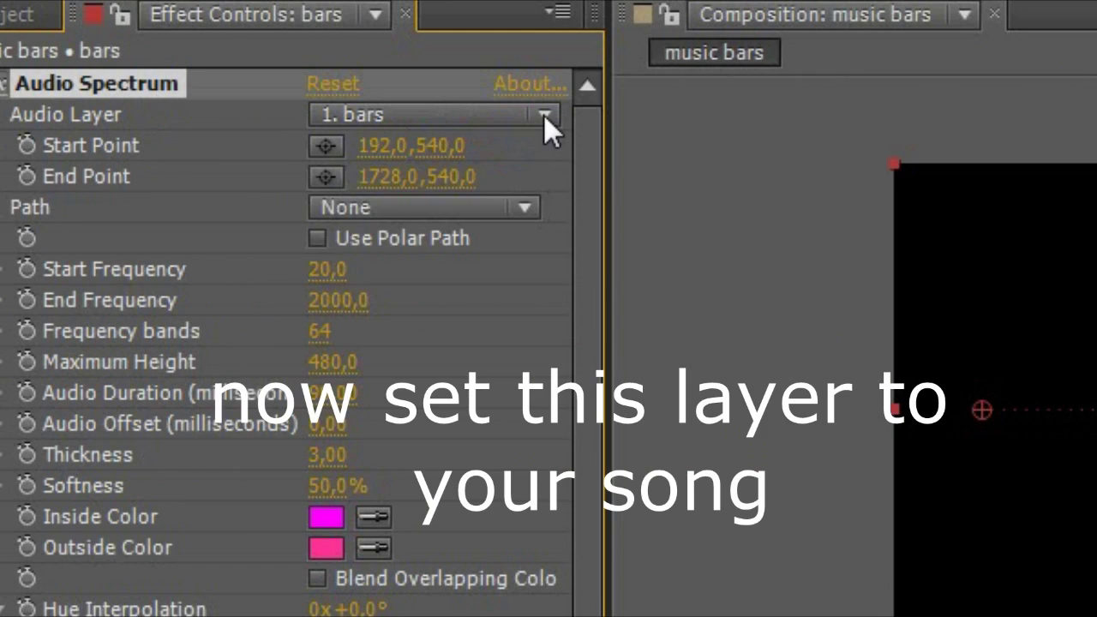
click(236, 64)
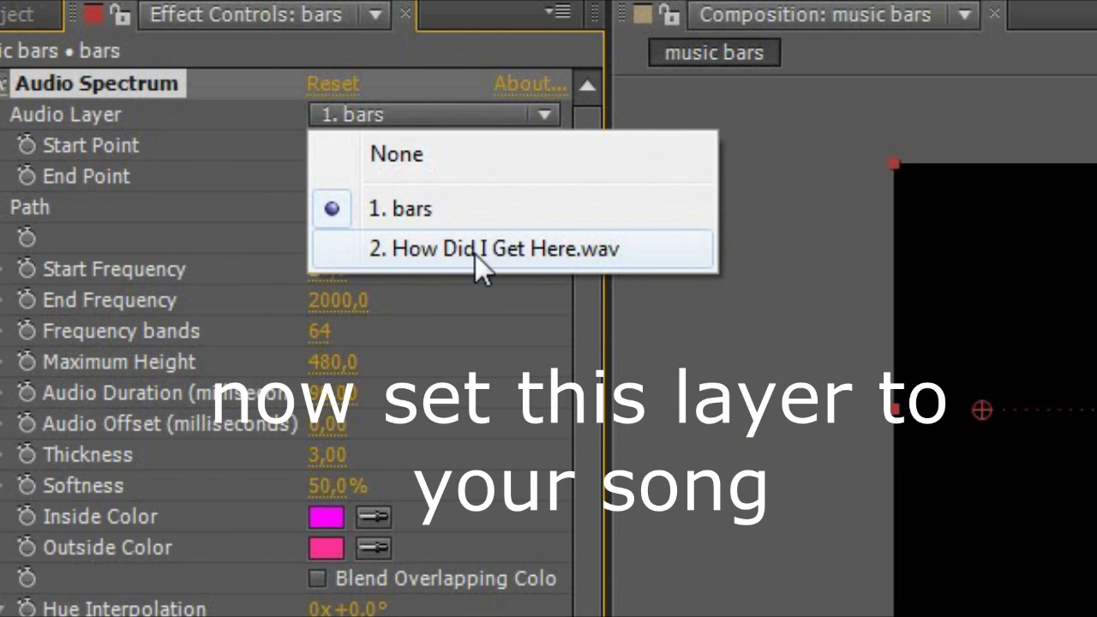
click(502, 258)
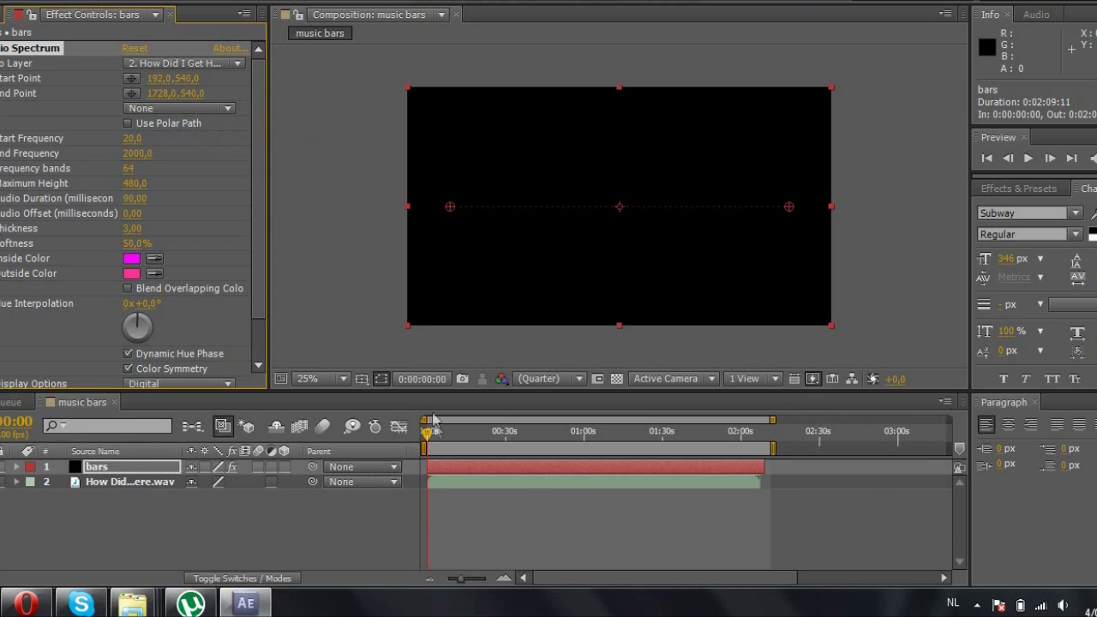
Set the Audio Spectrum bar thickness to 15.
mouse_move(429, 439)
mouse_down()
mouse_move(463, 452)
mouse_move(426, 448)
mouse_up()
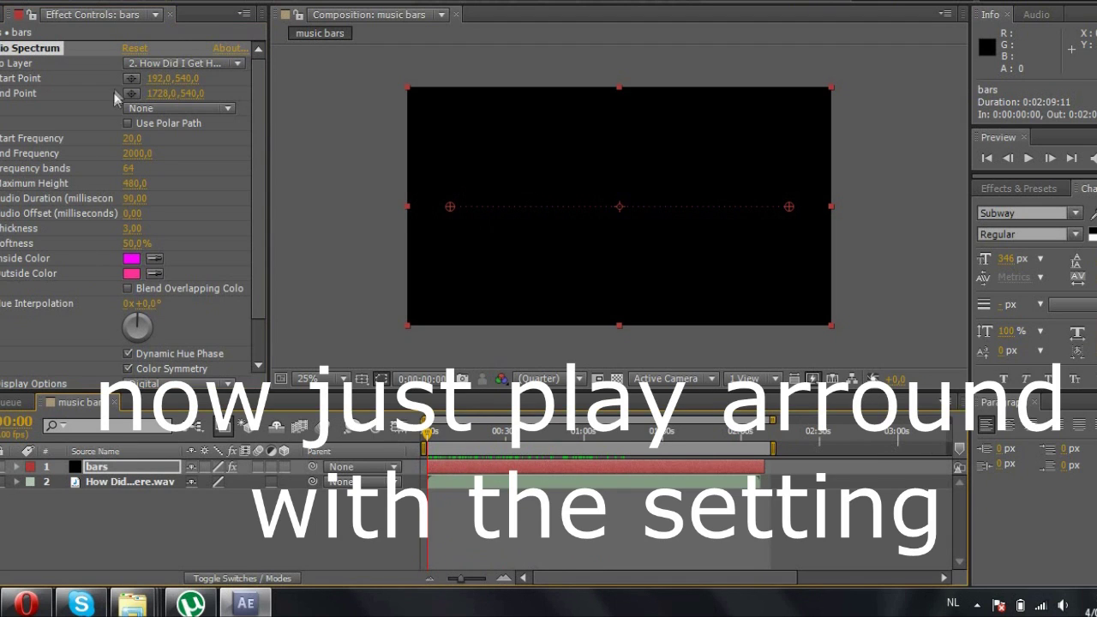
click(130, 169)
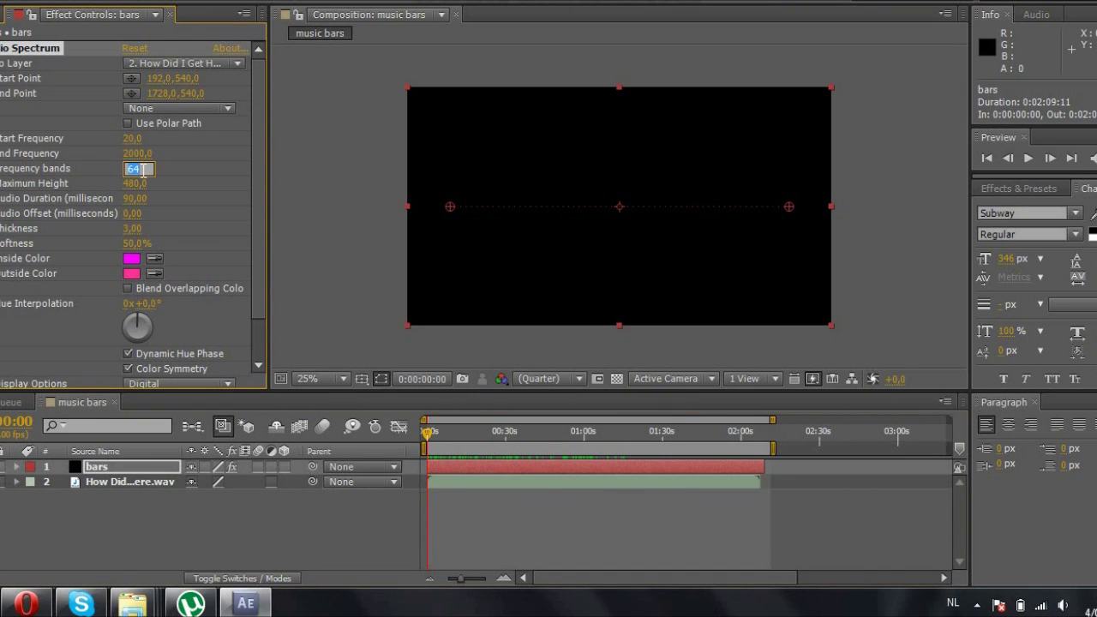
mouse_move(132, 228)
mouse_down()
mouse_move(343, 281)
mouse_move(276, 266)
mouse_up()
click(135, 229)
text(15)
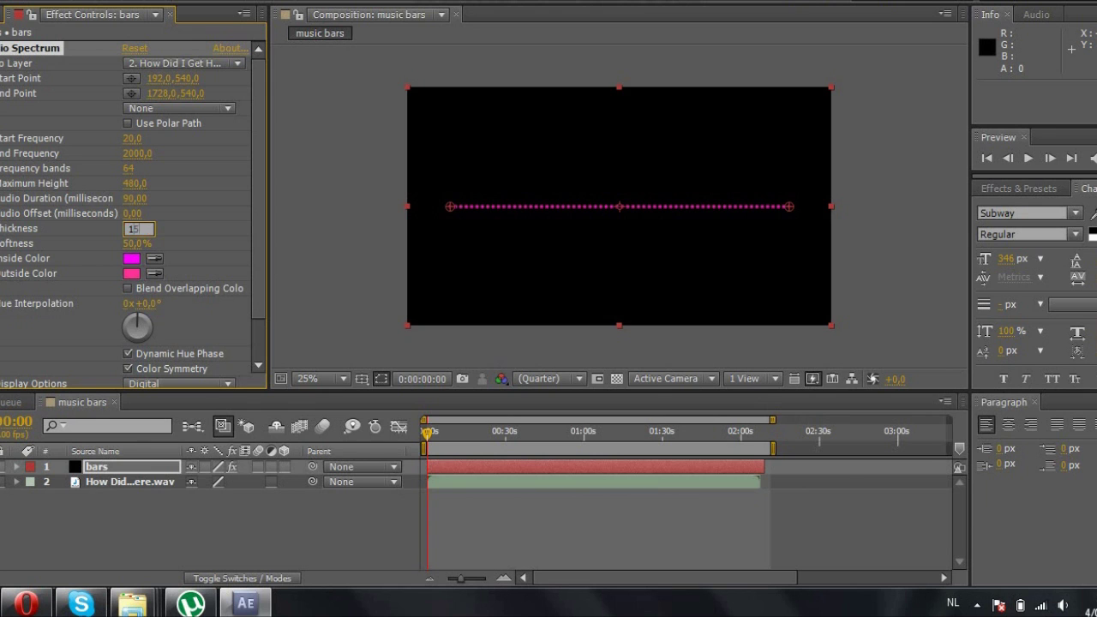
key(Return)
Make the spectrum's inside colour red and outside colour blue.
click(131, 259)
mouse_move(279, 232)
mouse_down()
mouse_move(276, 190)
mouse_move(263, 261)
mouse_up()
click(402, 193)
click(131, 273)
click(403, 192)
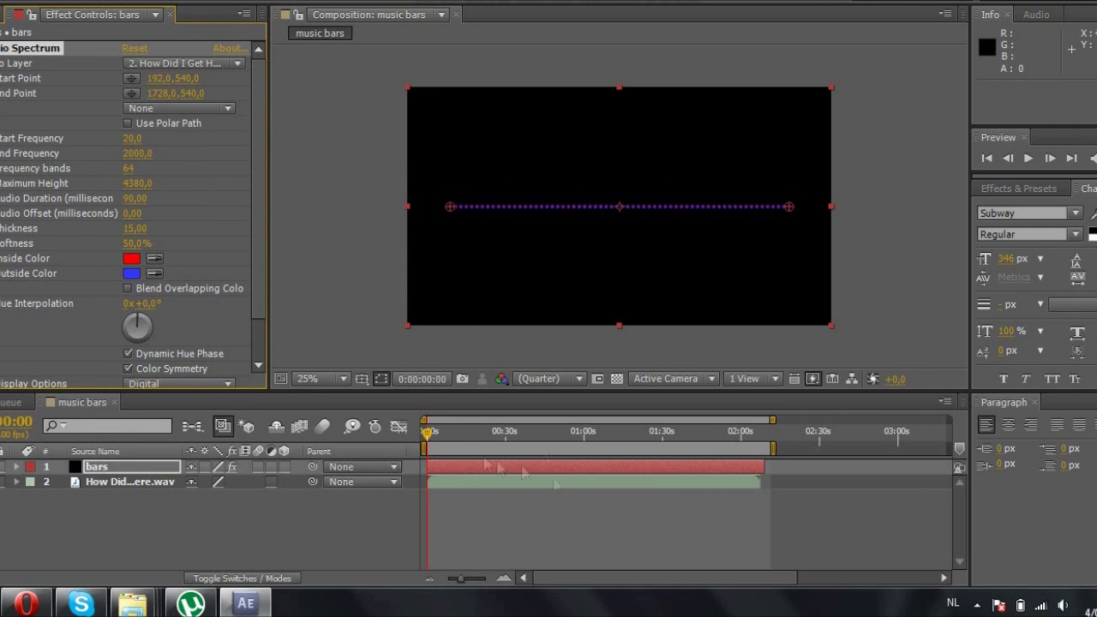
Set Maximum Height to 790 and Frequency bands to 200, previewing the result.
key(space)
drag(149, 189, 102, 189)
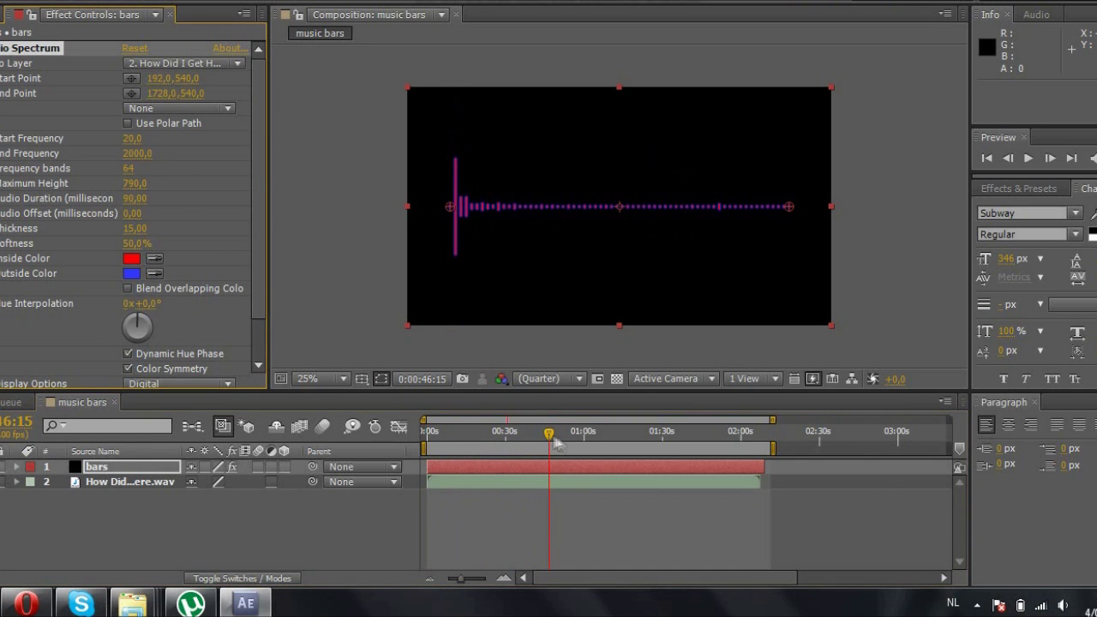
drag(505, 433, 641, 433)
click(133, 168)
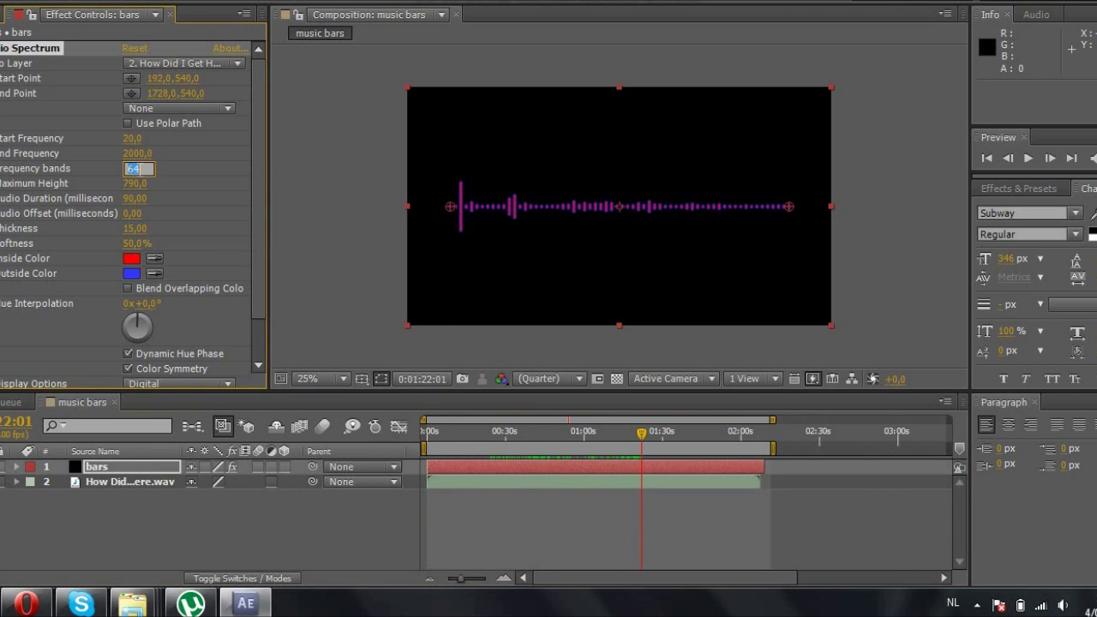
text(200)
key(Return)
drag(642, 437, 634, 437)
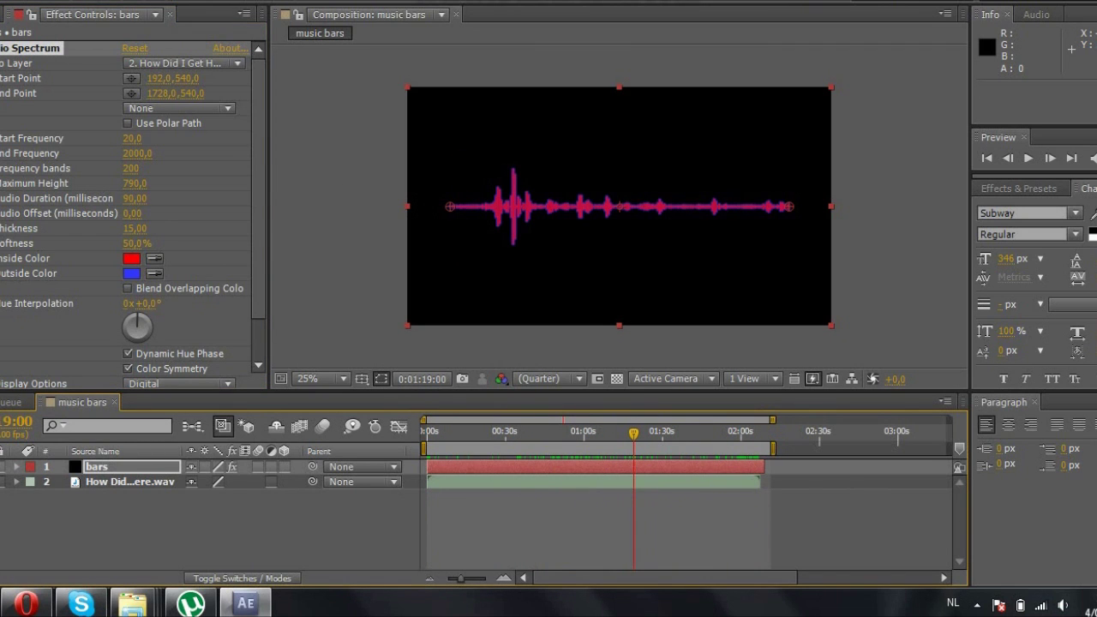
Try the Analog Lines and Analog Dots display styles, then return to Digital.
scroll(262, 257, down, 3)
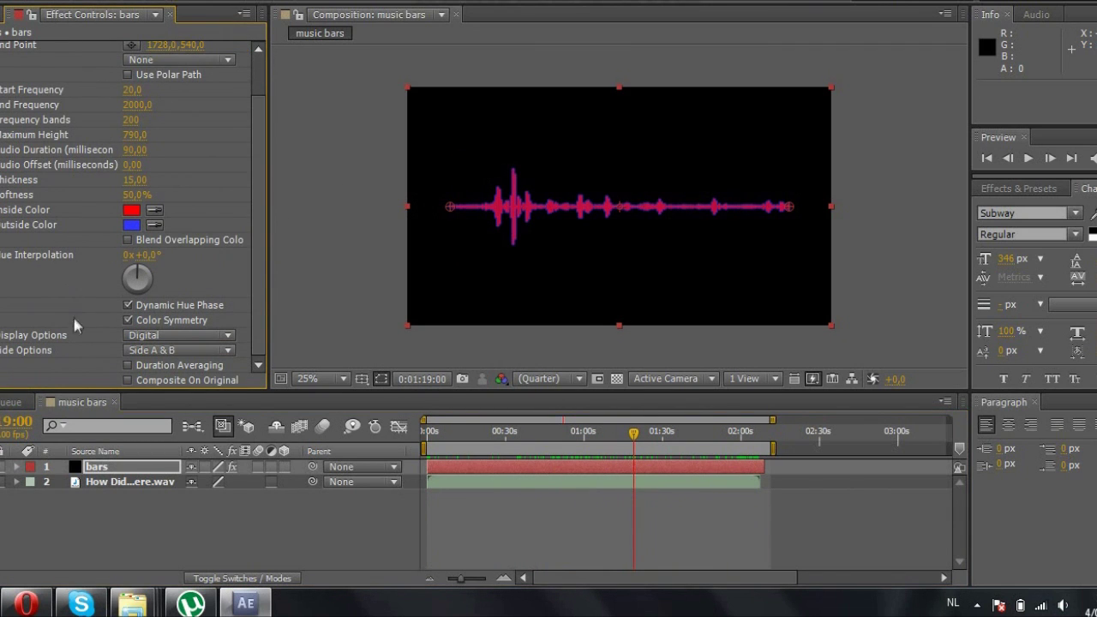
click(231, 338)
click(220, 372)
click(228, 335)
click(221, 391)
drag(633, 436, 629, 437)
key(ctrl+z)
drag(522, 432, 595, 432)
click(227, 335)
click(162, 353)
Show bars on Side A only and add music bars to the Render Queue.
click(228, 350)
click(162, 367)
mouse_move(596, 433)
mouse_down()
mouse_move(740, 433)
mouse_move(567, 433)
mouse_up()
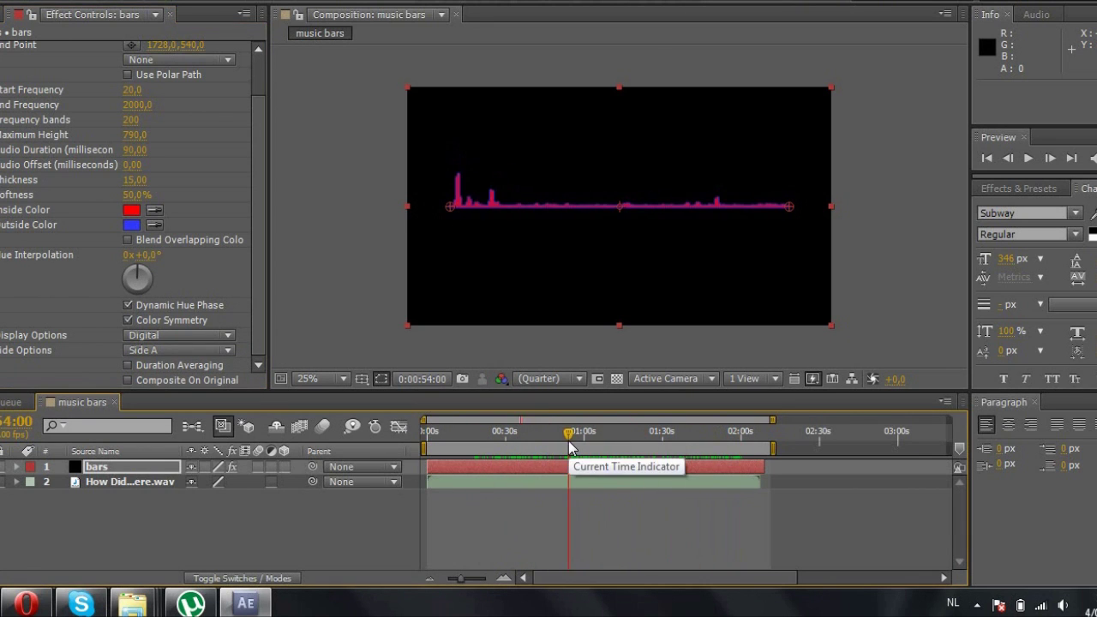
click(64, 5)
click(268, 188)
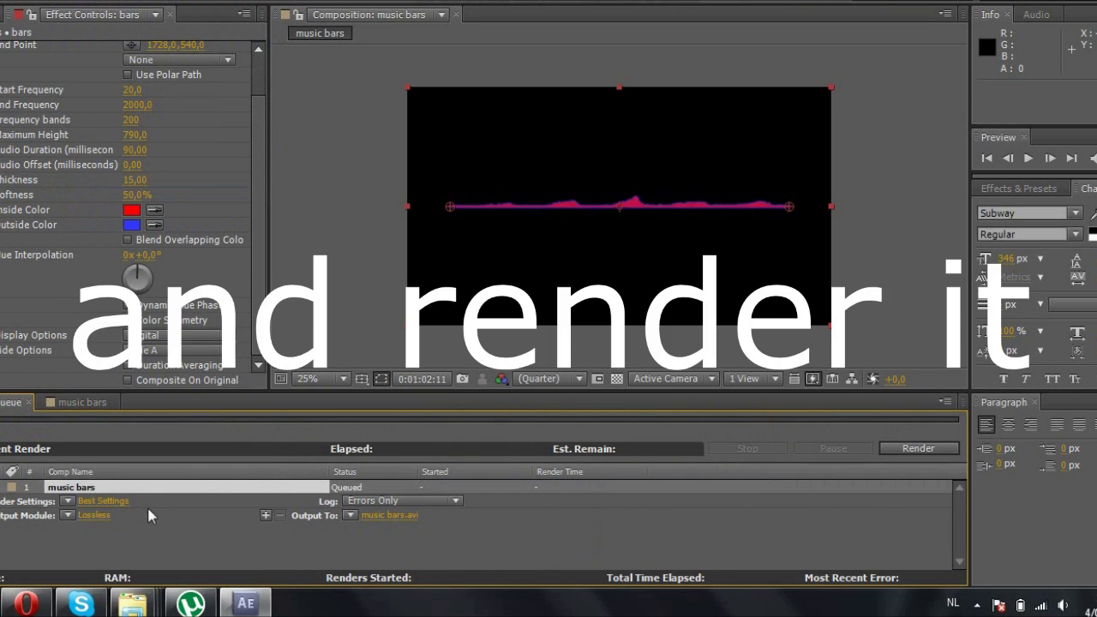
Render music bars to music bars.avi with Best Settings and Lossless output.
click(894, 449)
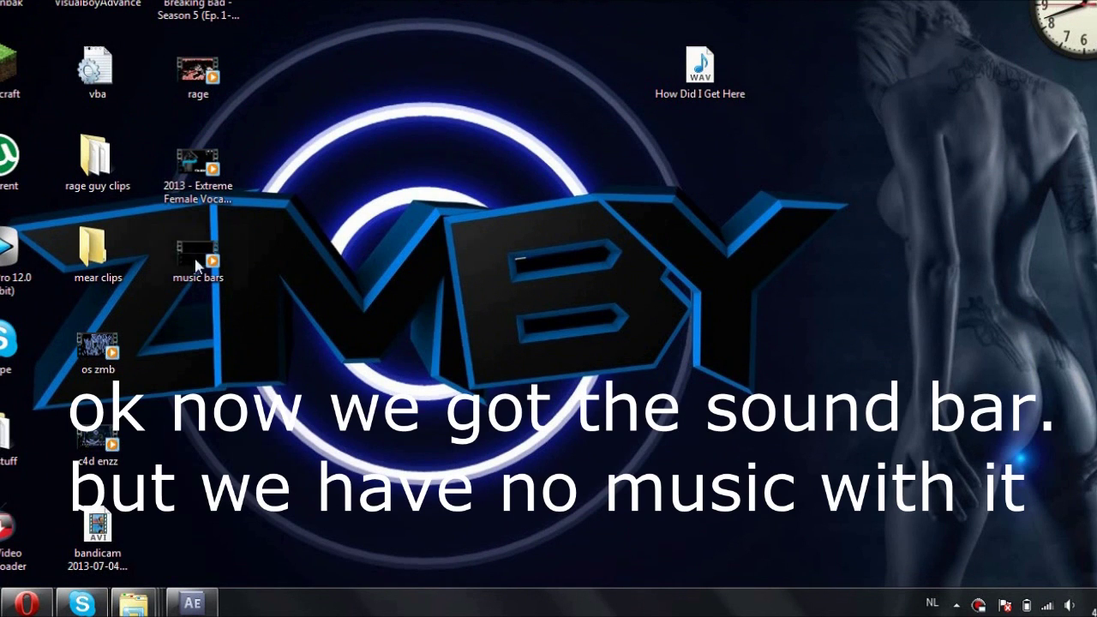
Move the rendered music bars video beside the How Did I Get Here song on the desktop.
drag(198, 255, 699, 165)
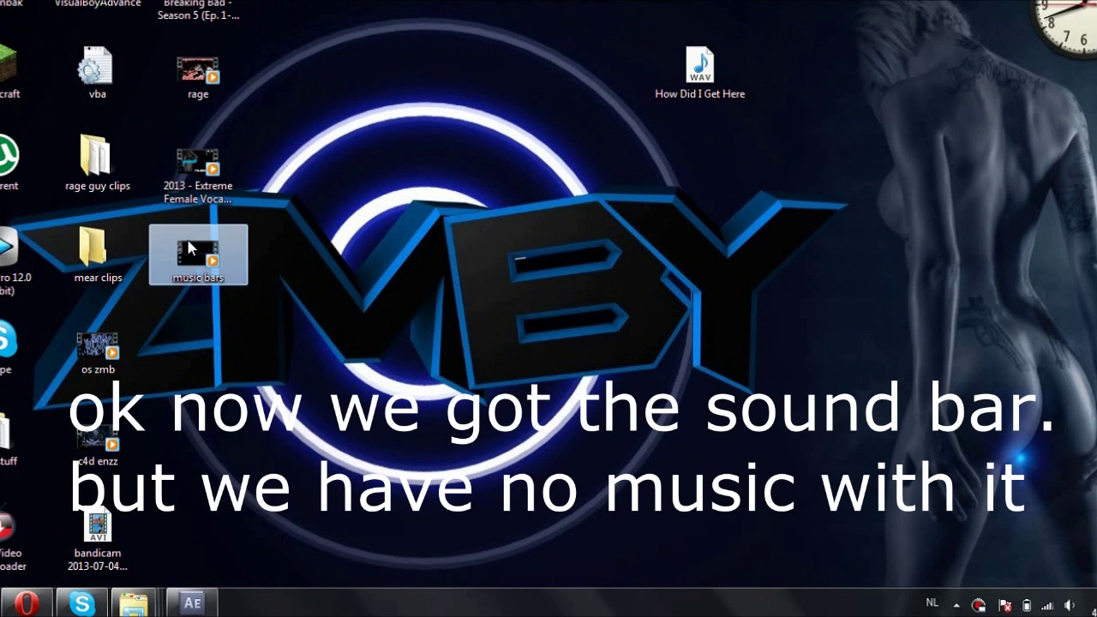
click(855, 226)
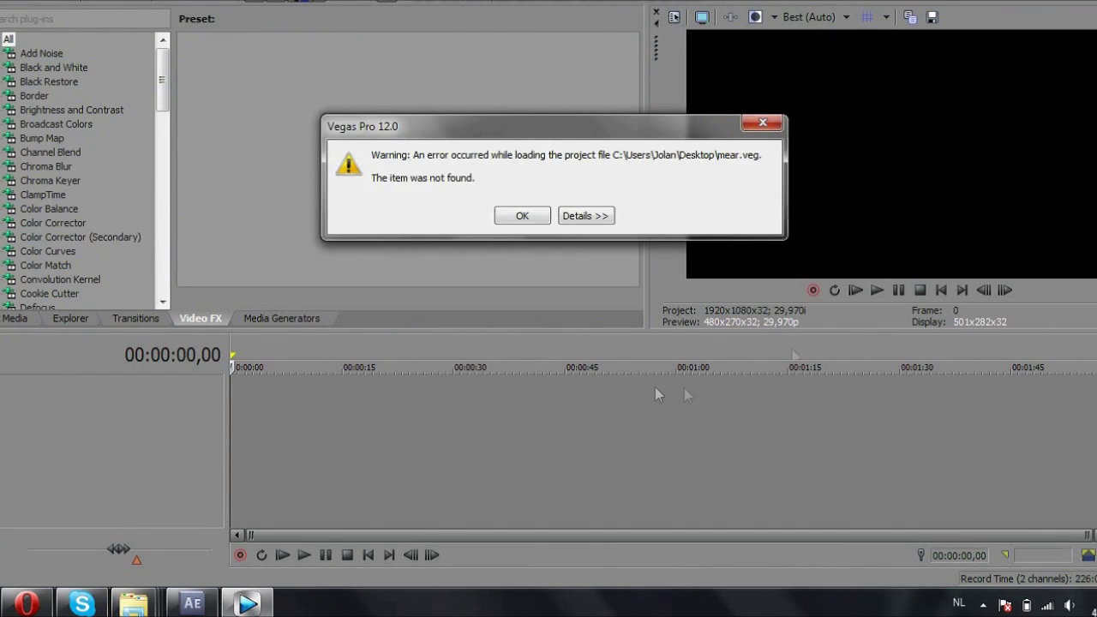
Open the How Did I Get Here song and the music bars video from the Desktop.
click(514, 214)
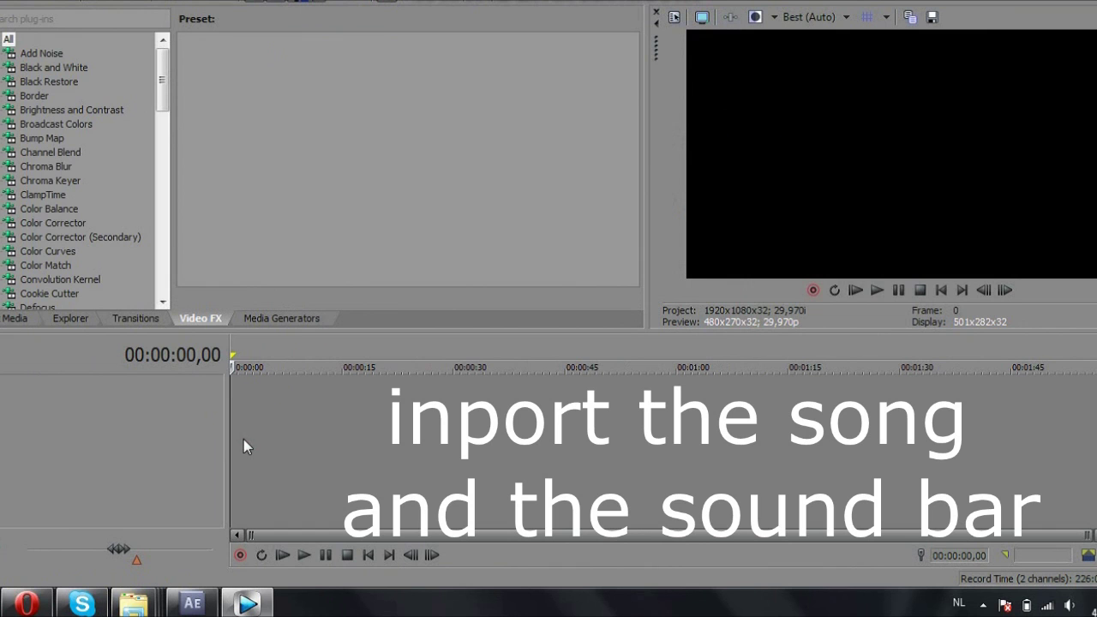
click(243, 440)
right_click(243, 440)
click(296, 453)
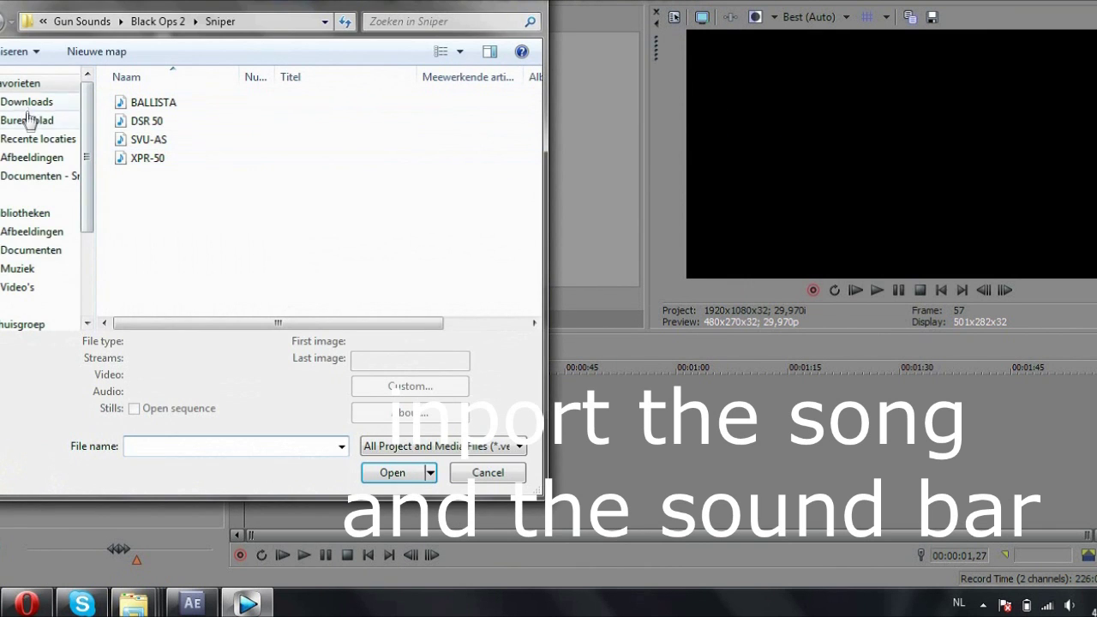
click(28, 120)
scroll(512, 249, down, 5)
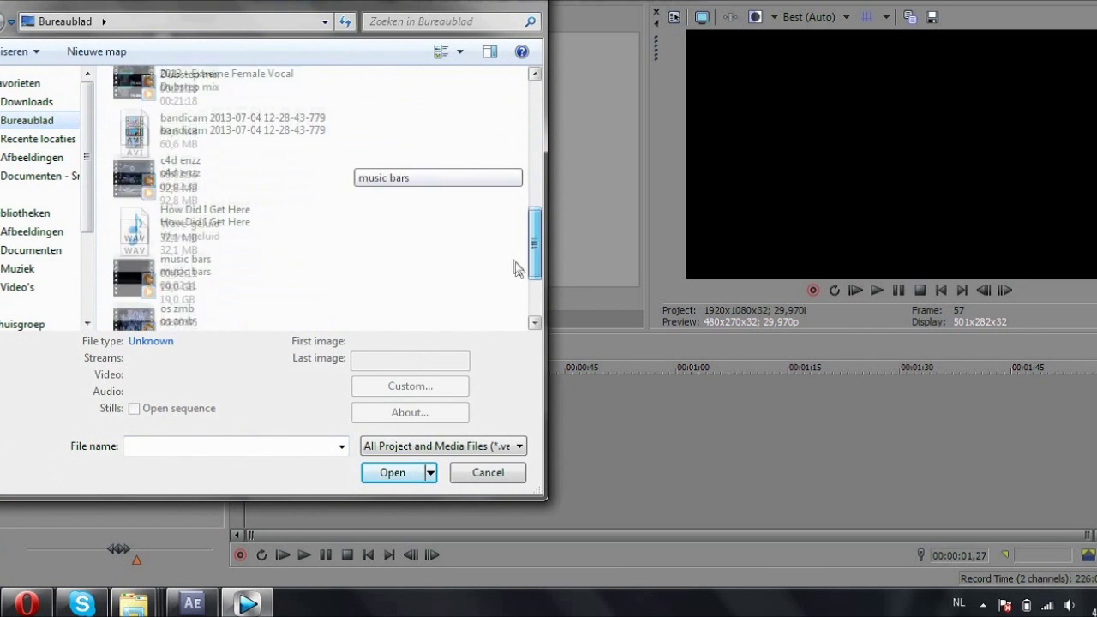
click(189, 195)
ctrl+click(220, 240)
click(392, 472)
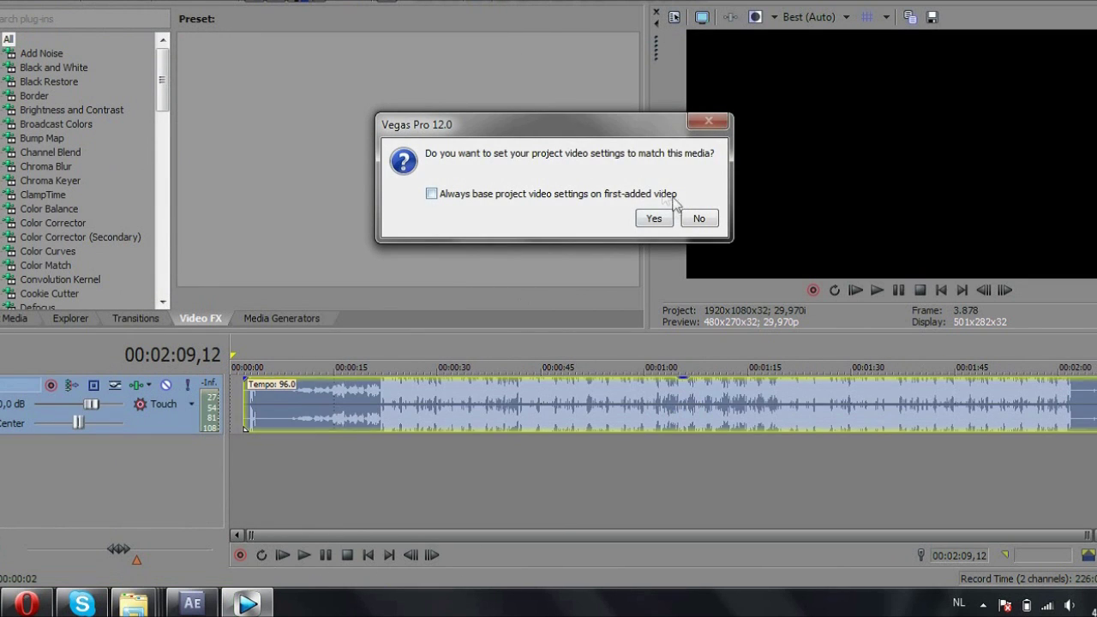
Match project settings to the video and move the video event to the timeline start.
click(654, 218)
drag(733, 418, 289, 418)
click(731, 404)
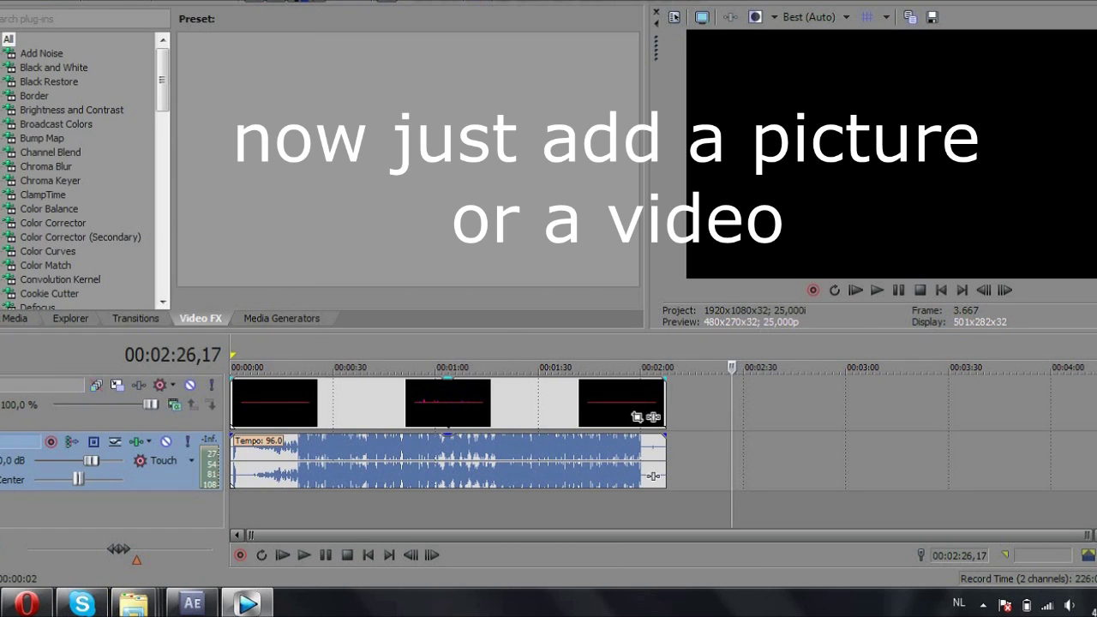
Import the '3D Wallpapers - kopie' picture from the jolan pics folder in Afbeeldingen.
click(2, 1)
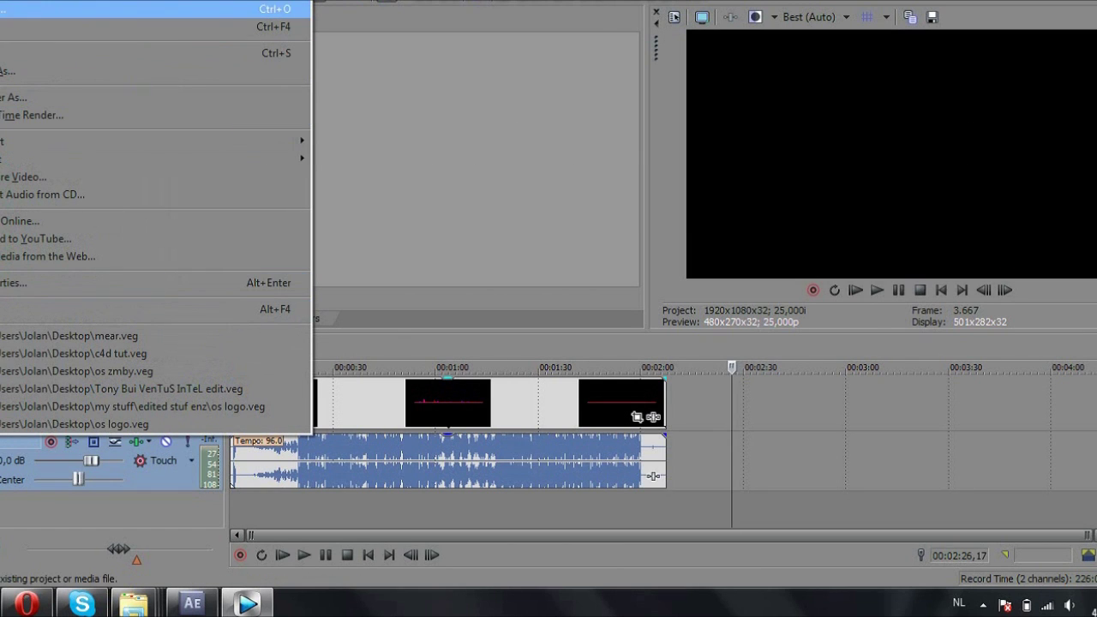
click(1, 8)
click(32, 231)
scroll(539, 173, down, 1)
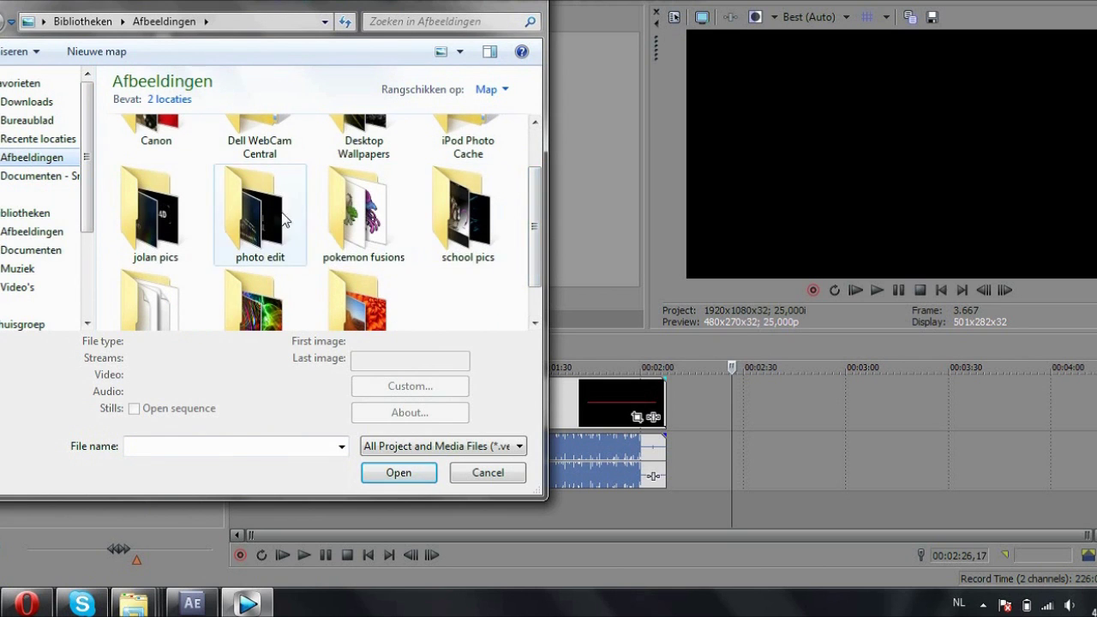
double_click(163, 221)
scroll(538, 153, down, 1)
click(363, 150)
click(392, 492)
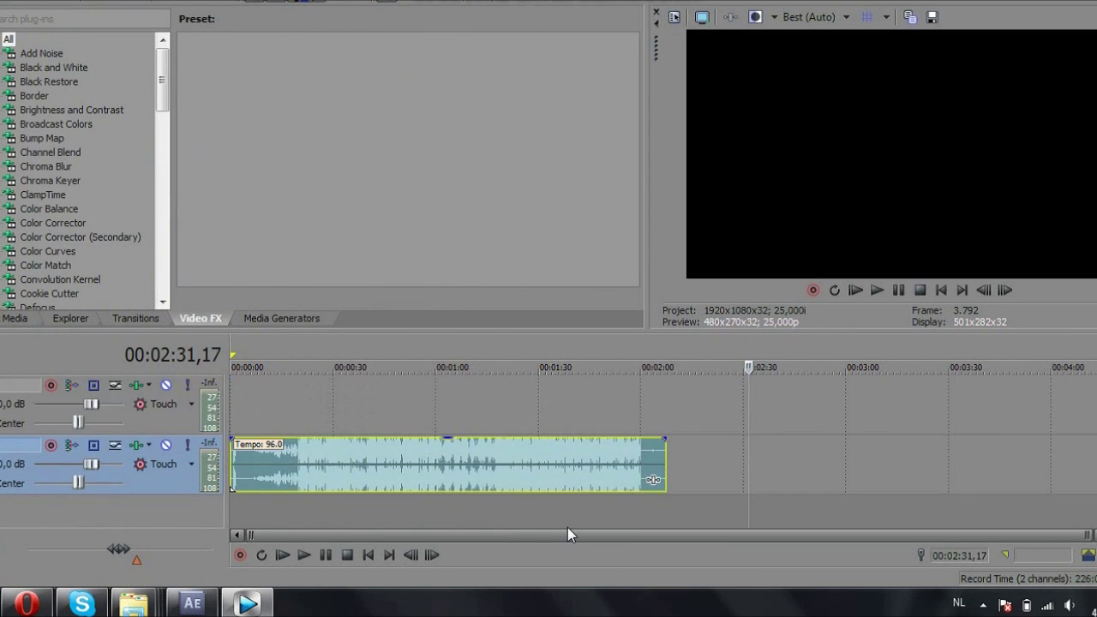
Move the soundbar clips to a new top track and fit the picture below from zero to their end.
key(ctrl+shift+q)
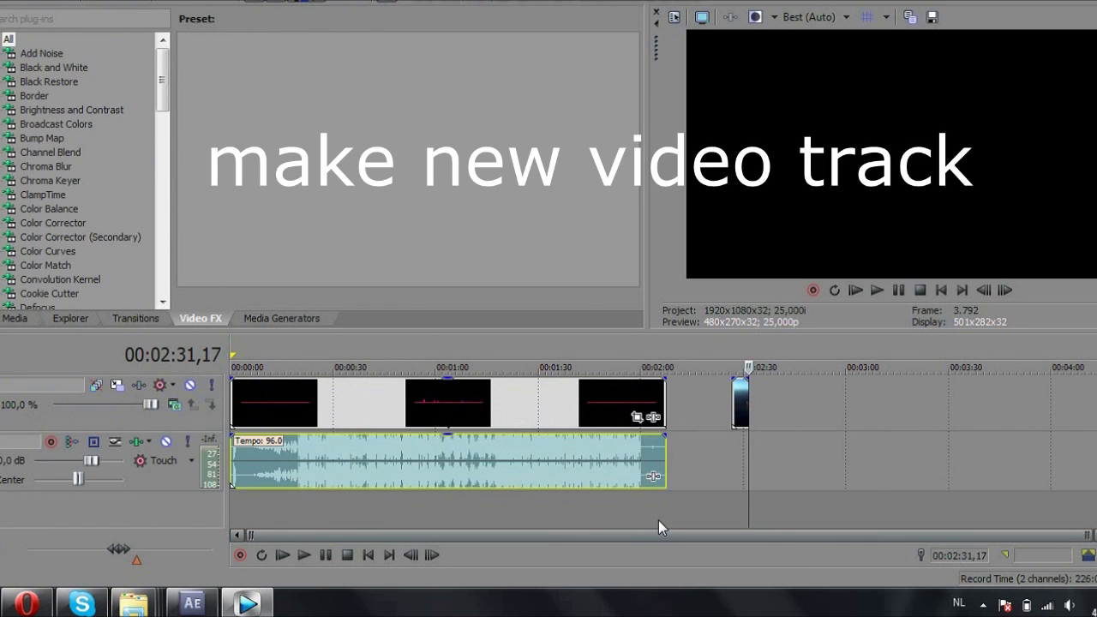
right_click(658, 520)
click(701, 482)
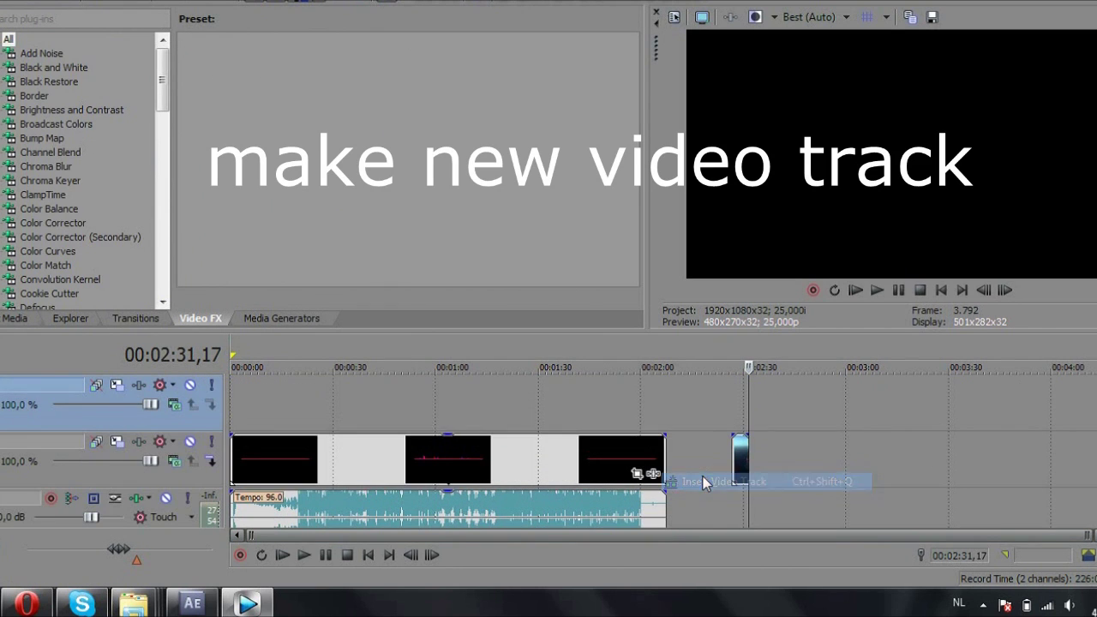
drag(543, 461, 500, 411)
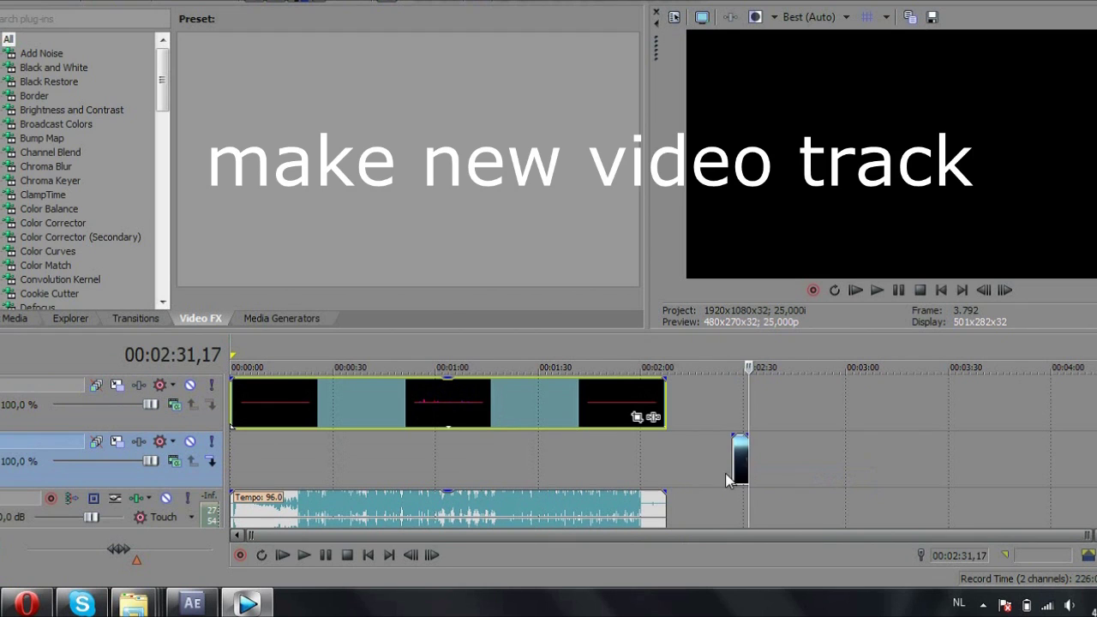
drag(728, 467, 199, 401)
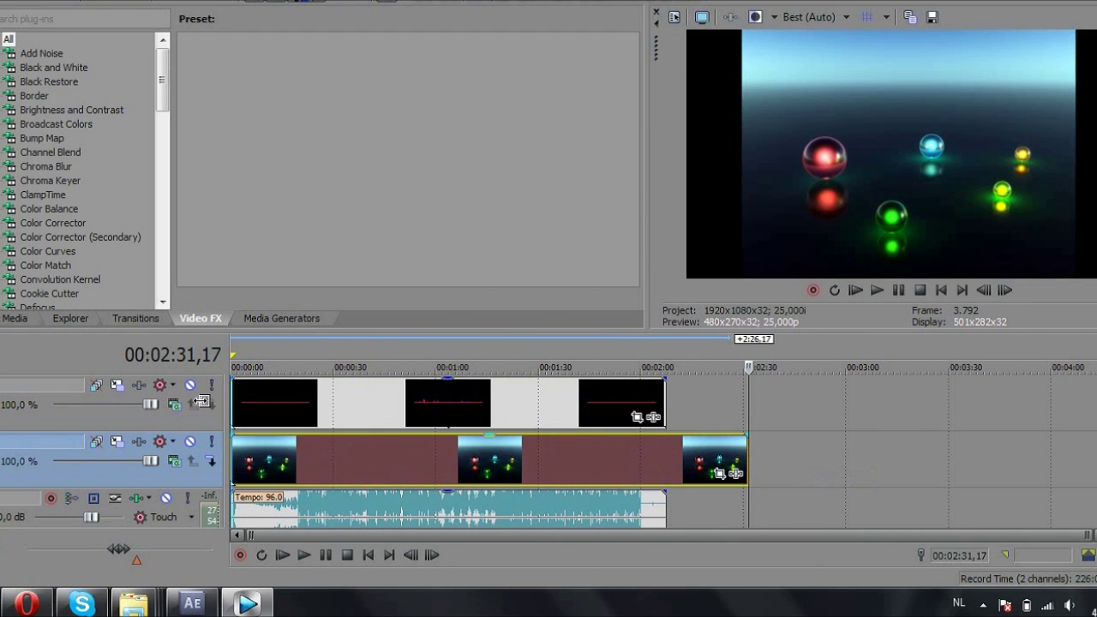
drag(734, 472, 182, 446)
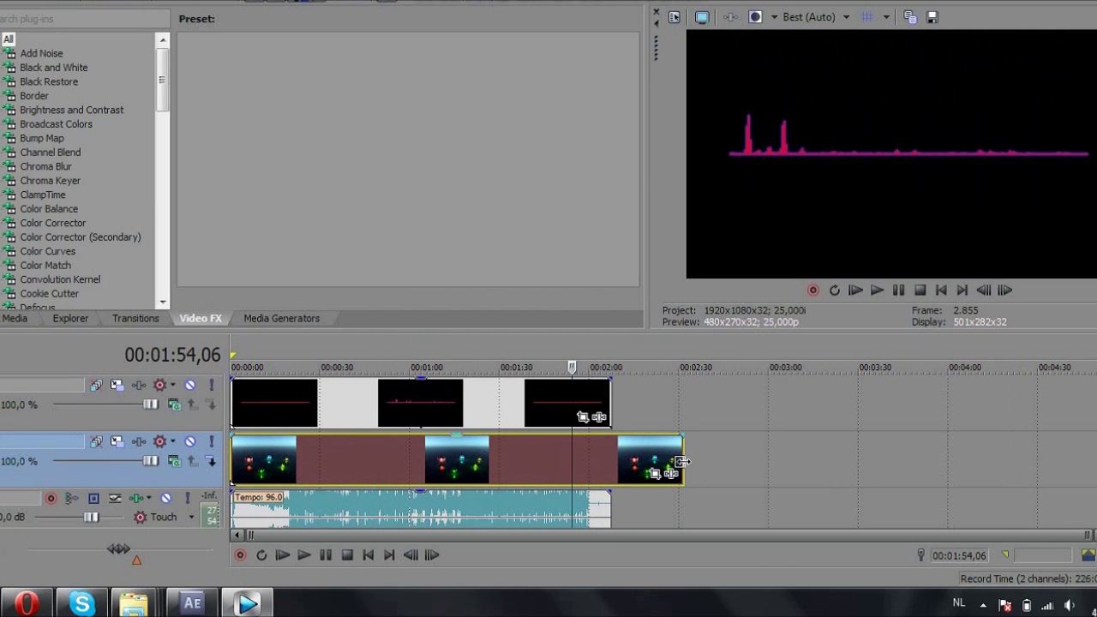
drag(681, 462, 610, 463)
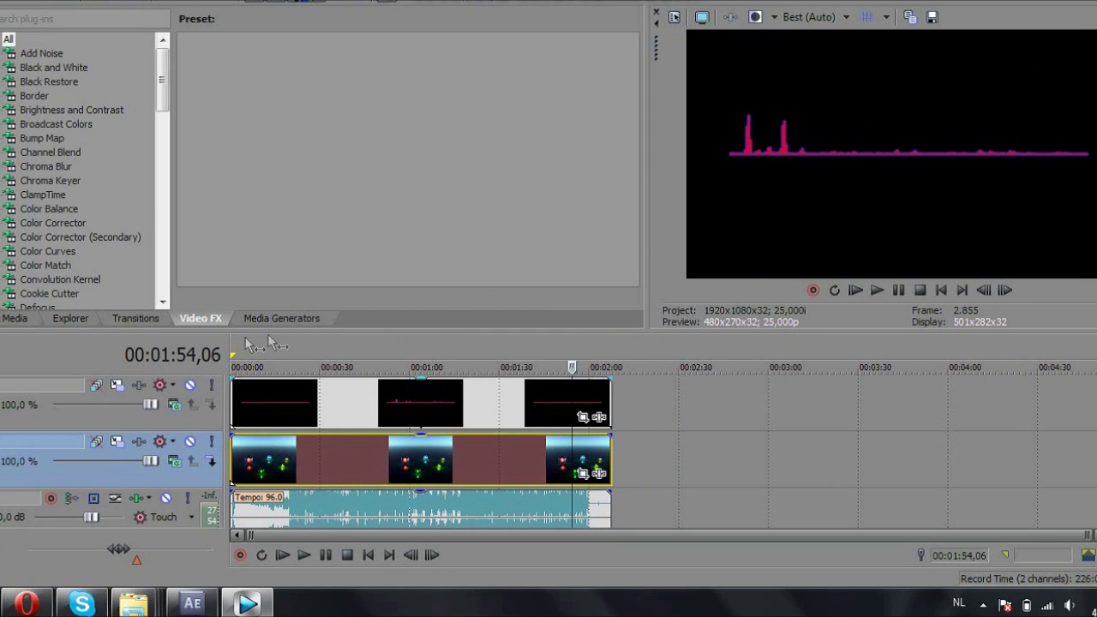
Set the soundbar track's compositing mode to Add.
click(268, 355)
click(173, 405)
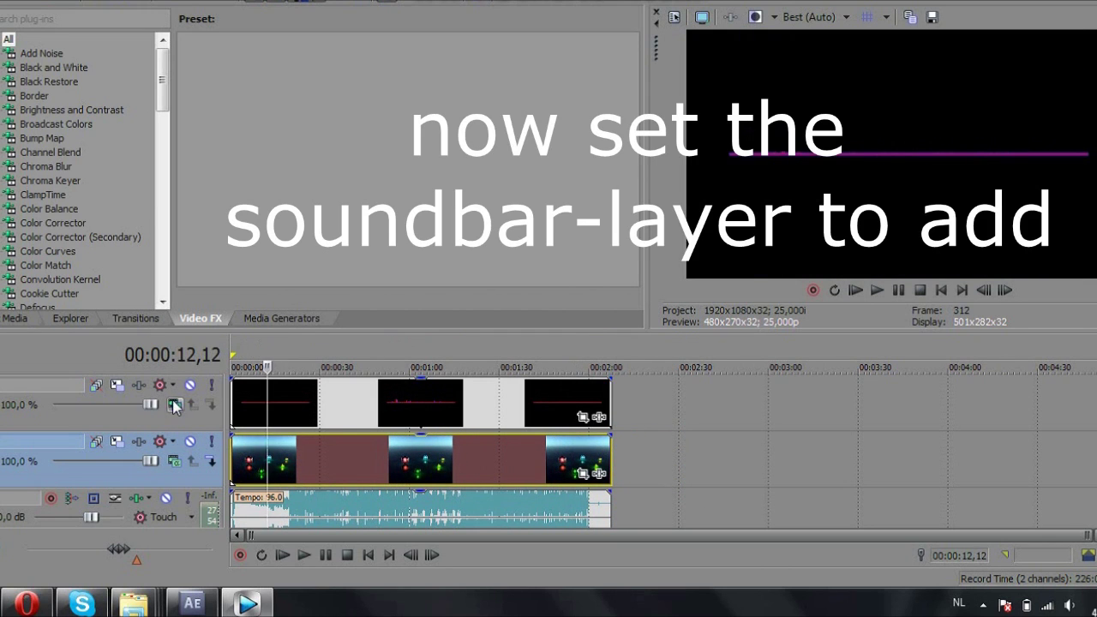
click(247, 176)
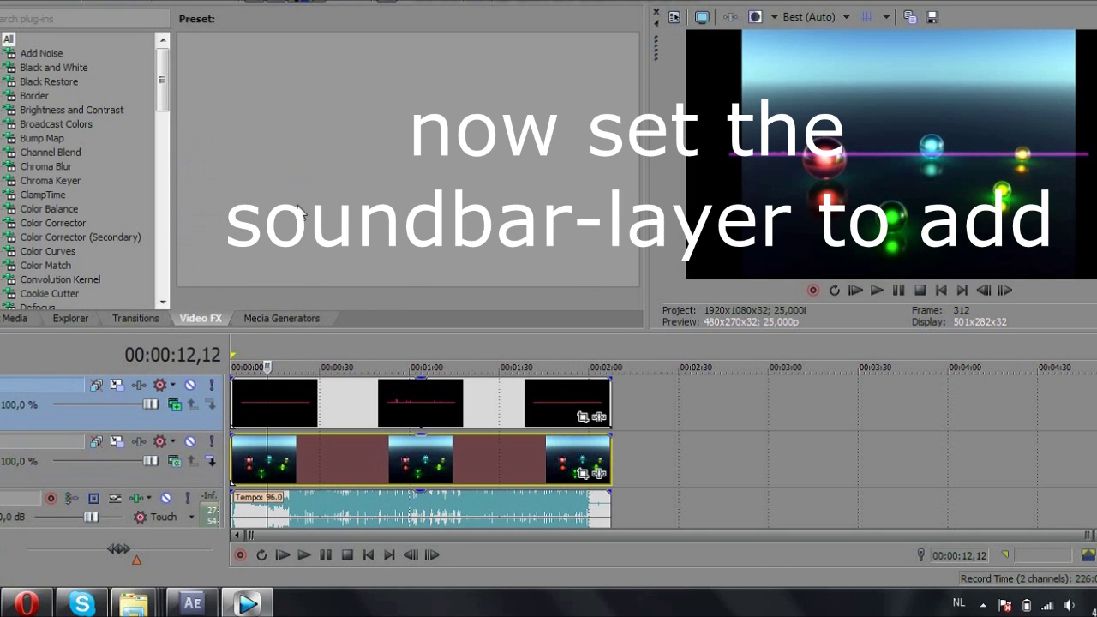
Disable resampling in the background picture's properties so it fills the frame.
right_click(534, 468)
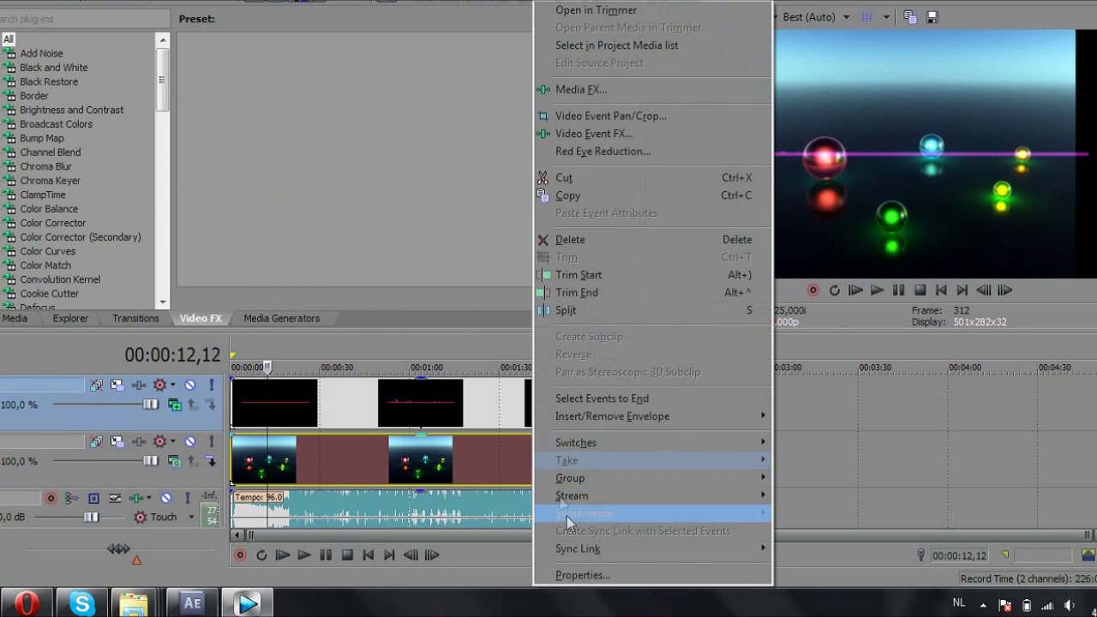
click(572, 575)
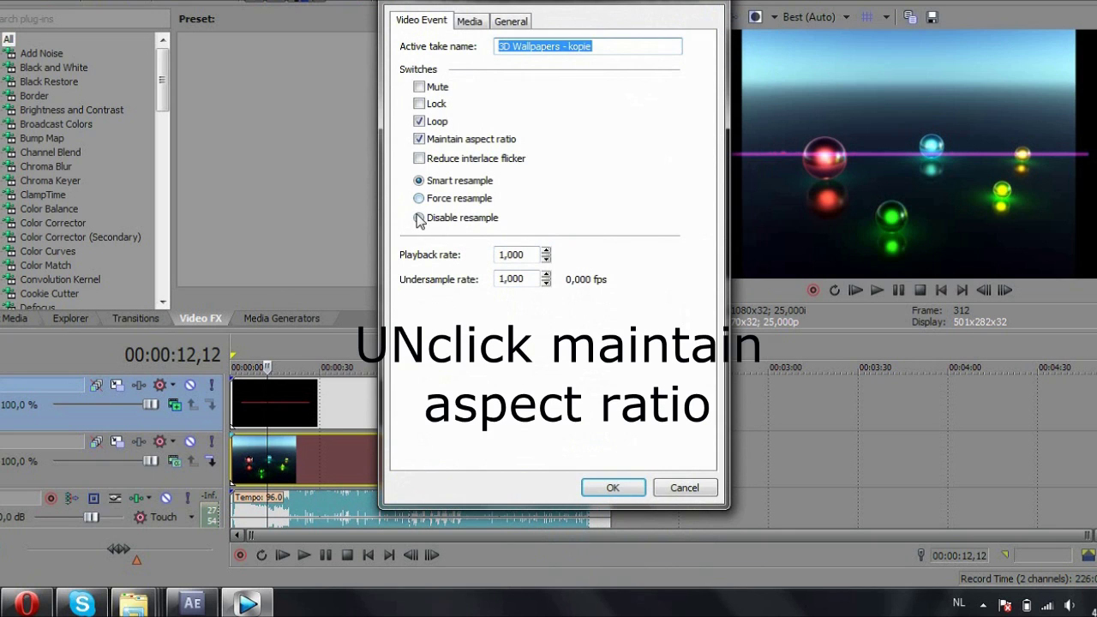
click(419, 218)
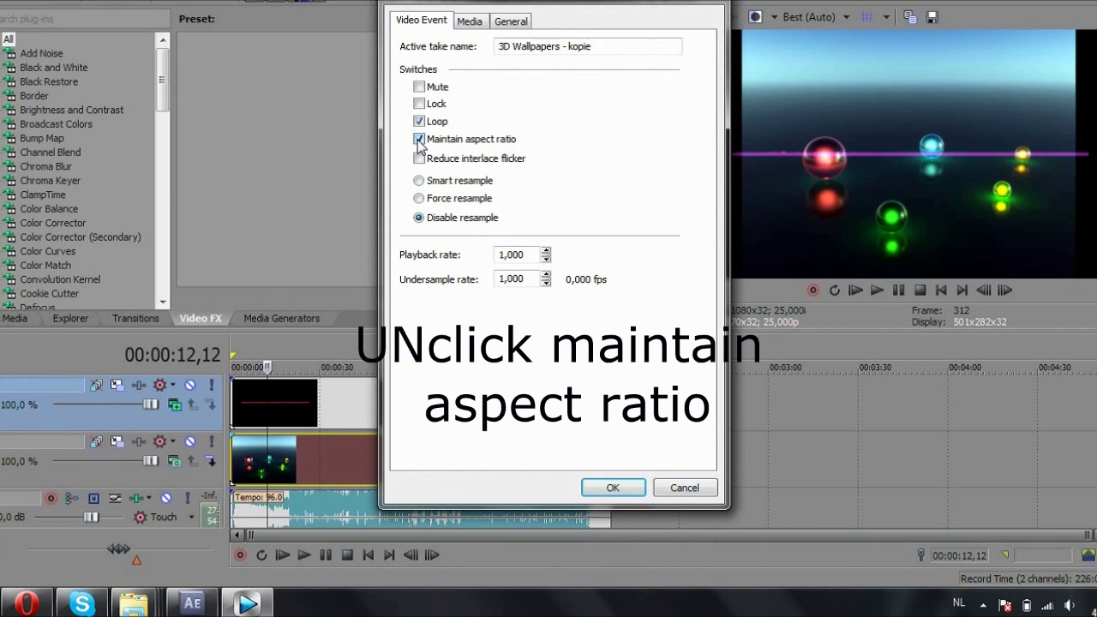
click(612, 486)
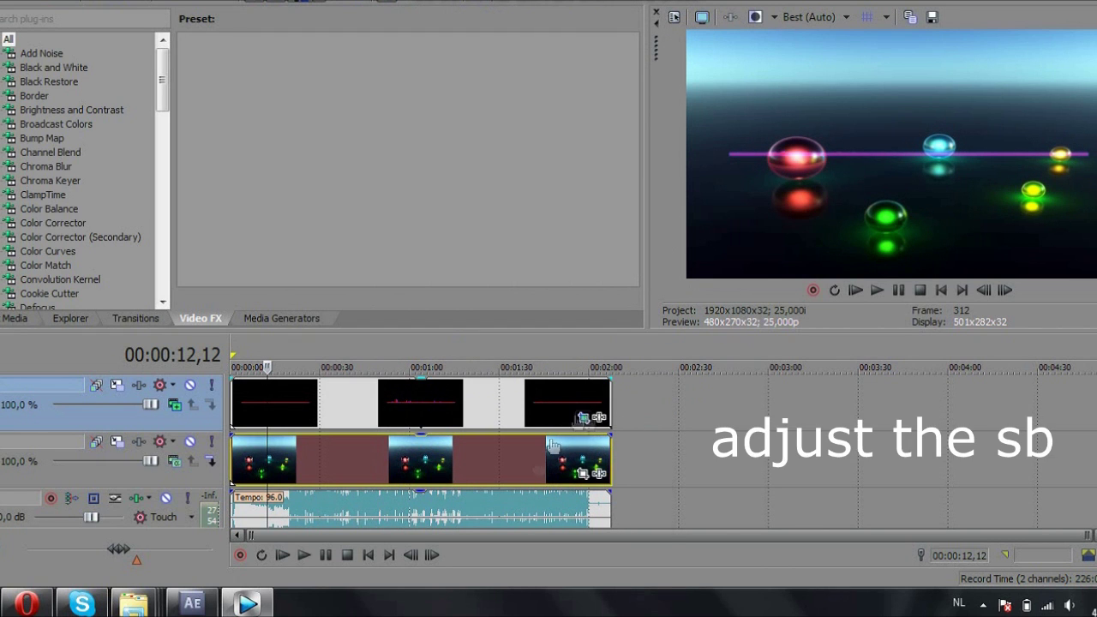
In Pan/Crop, enlarge the soundbar slightly and move it to the frame's bottom edge (Y center 111,4).
click(587, 419)
drag(624, 180, 596, 206)
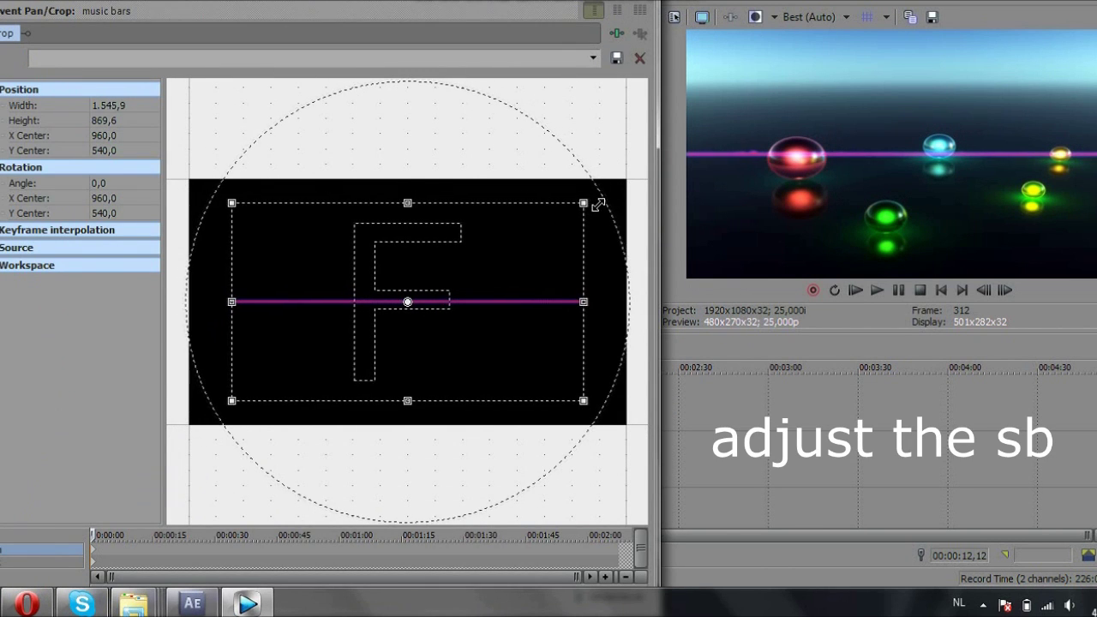
drag(528, 269, 533, 171)
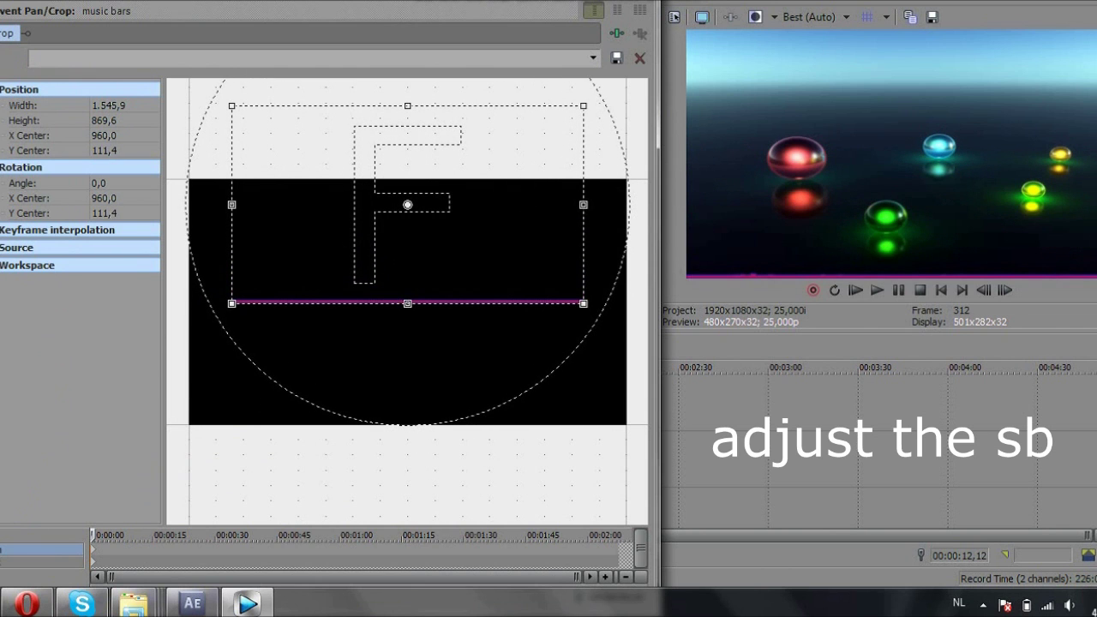
click(639, 58)
key(Home)
click(65, 9)
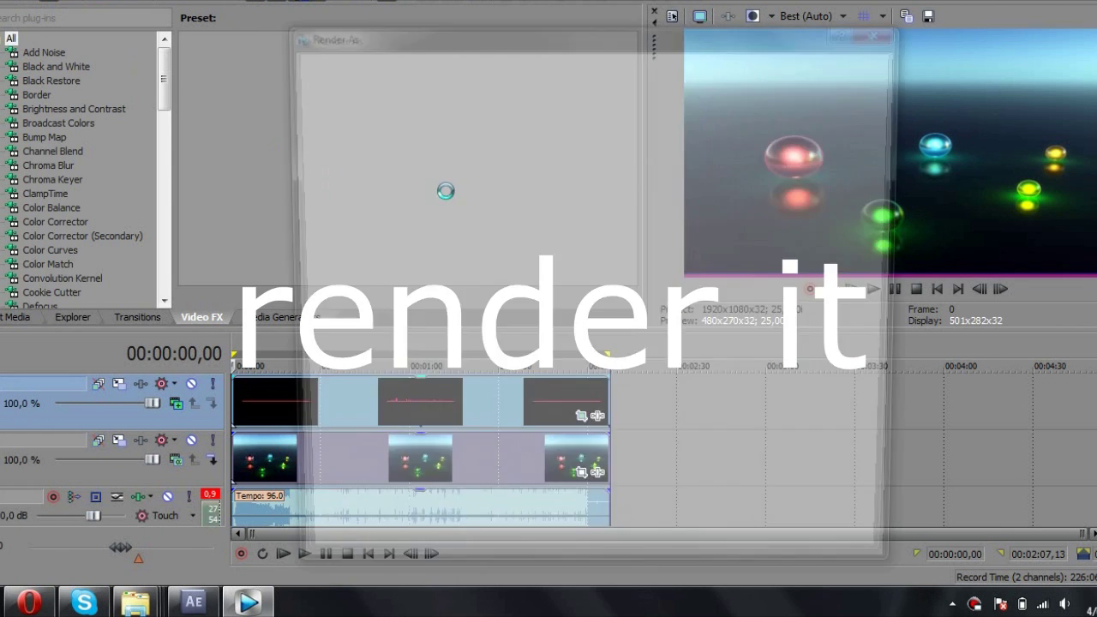
Render the project as 'music bars fr' WMV, sending a chat message while it renders.
text(music bars fr)
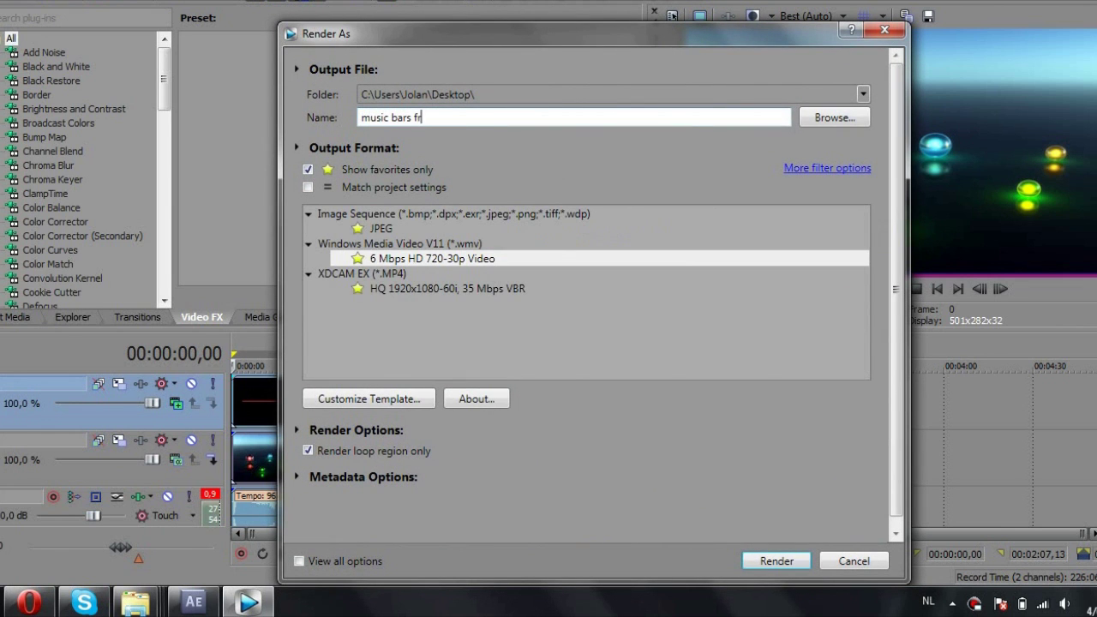
click(771, 557)
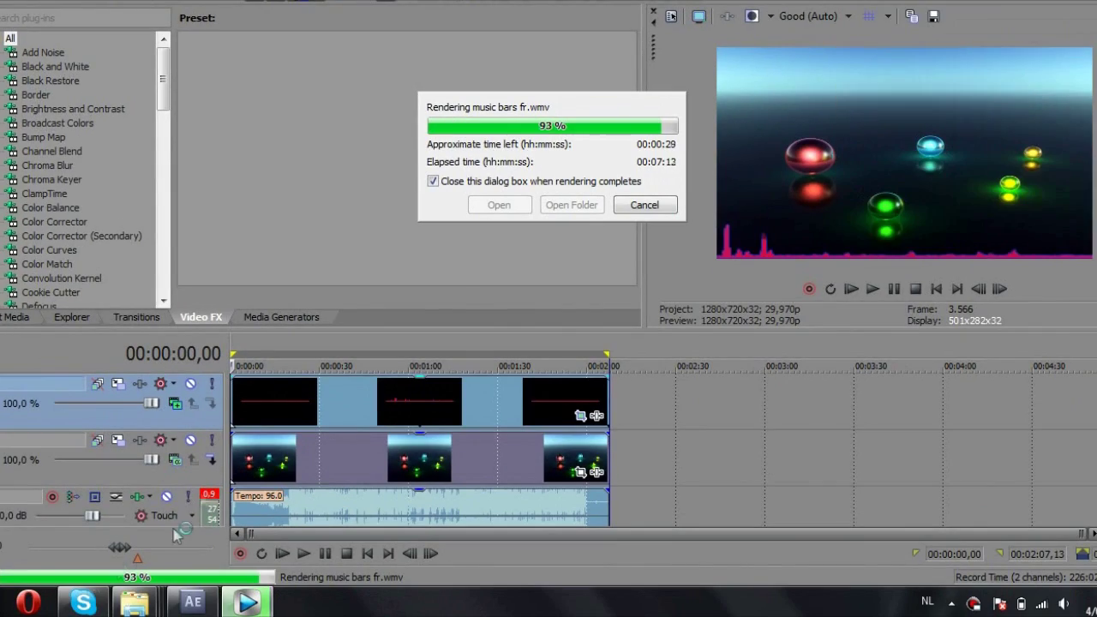
click(83, 602)
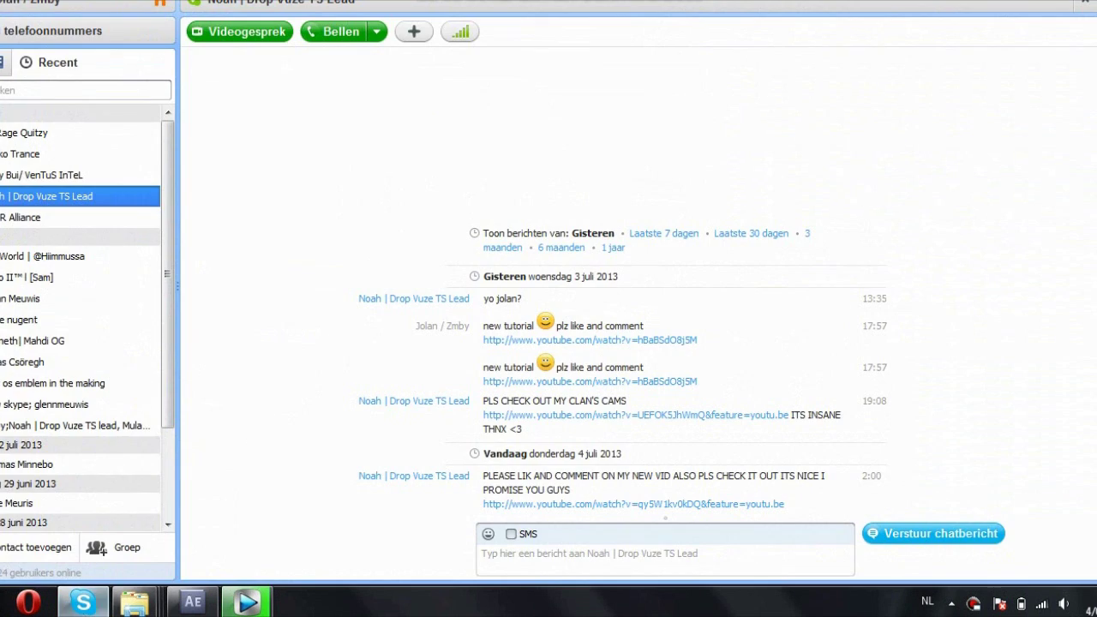
drag(677, 10, 311, 13)
click(52, 215)
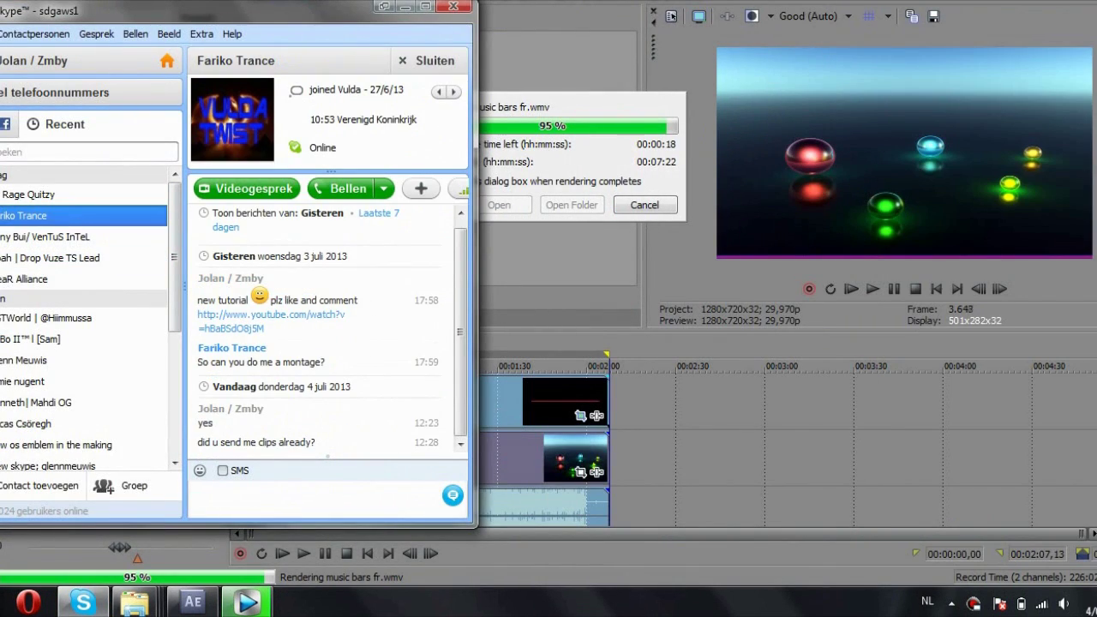
text(cuz if u did not plz send some then)
key(Return)
click(410, 7)
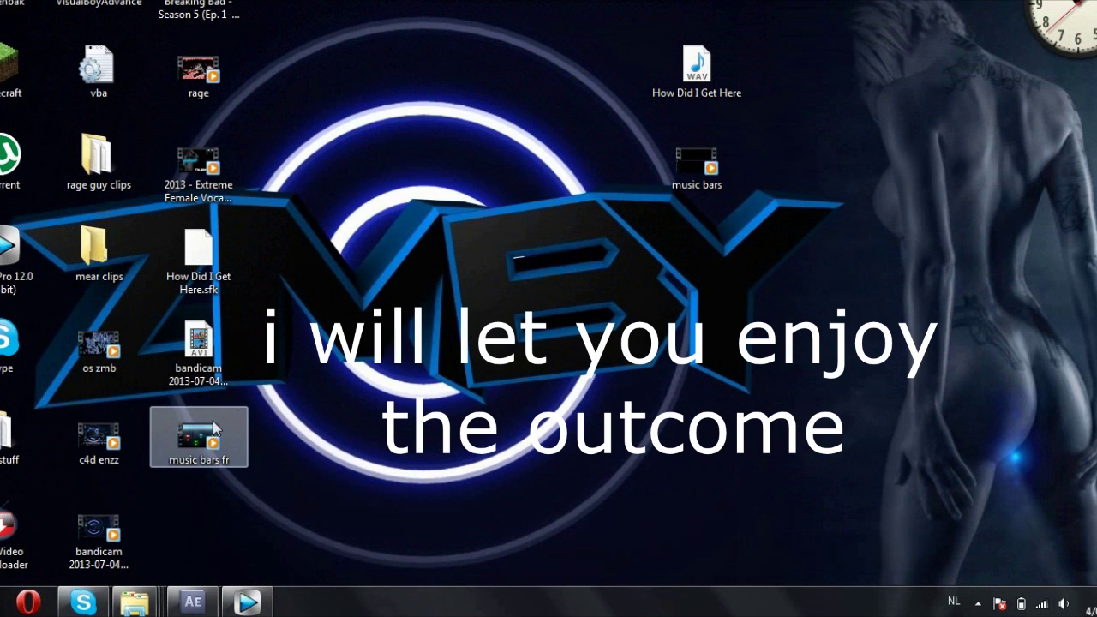
Move the music bars fr video icon toward the centre of the desktop.
drag(198, 437, 497, 343)
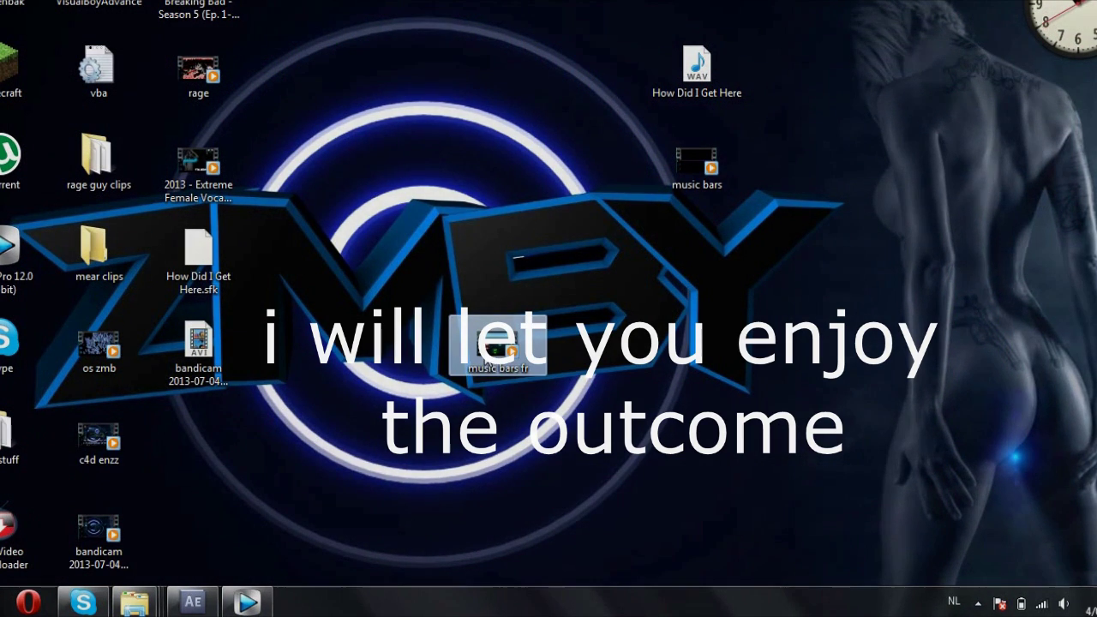